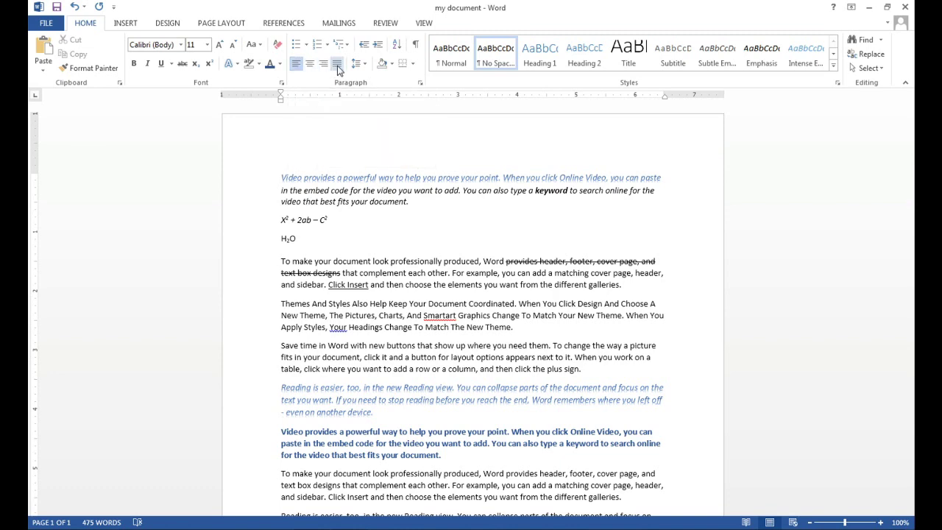
Step: Select the lower 'To make your document look professionally produced' paragraph and try Center, then Align Right
scroll(548, 353, "down", 1)
scroll(548, 354, "down", 4)
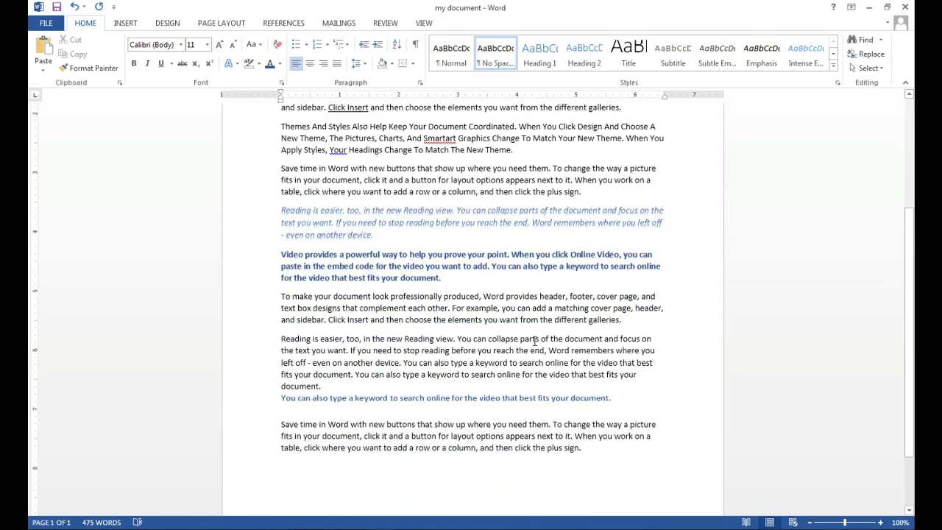
left_click_drag(624, 321, 271, 296)
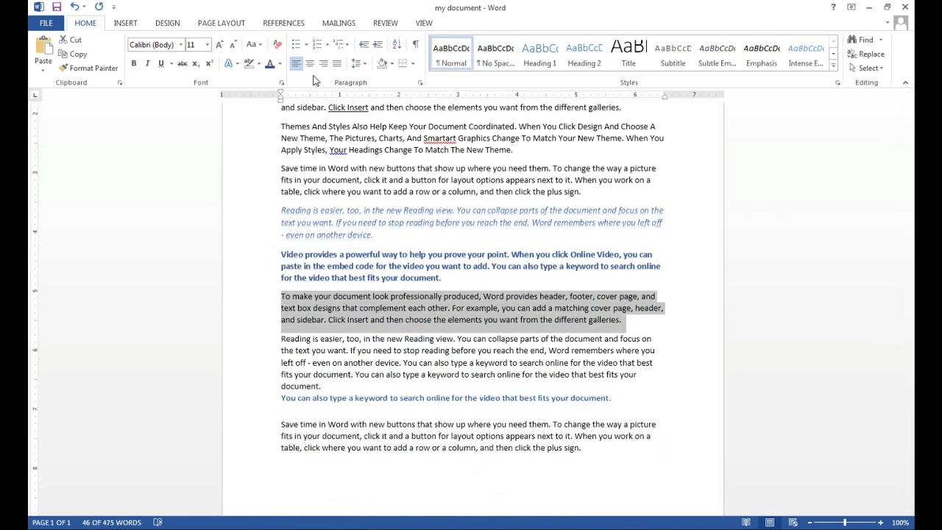
left_click(310, 65)
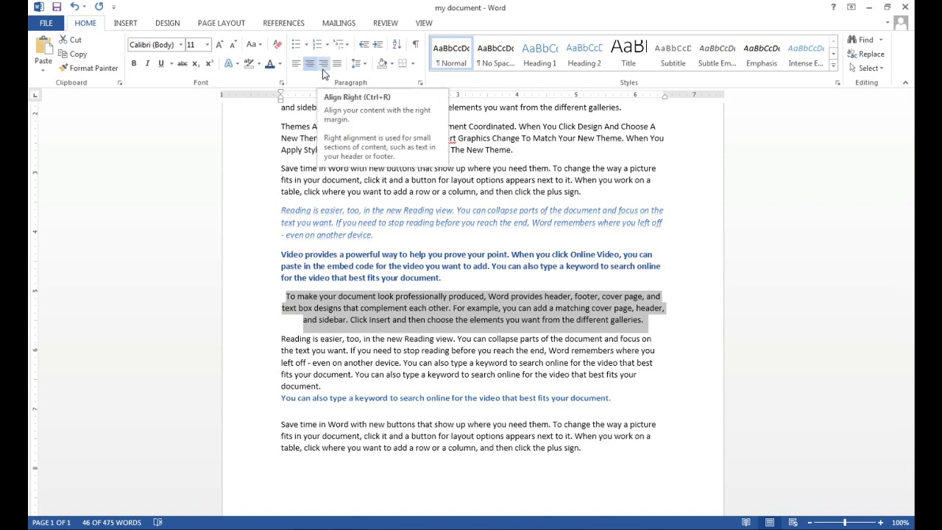
left_click(323, 71)
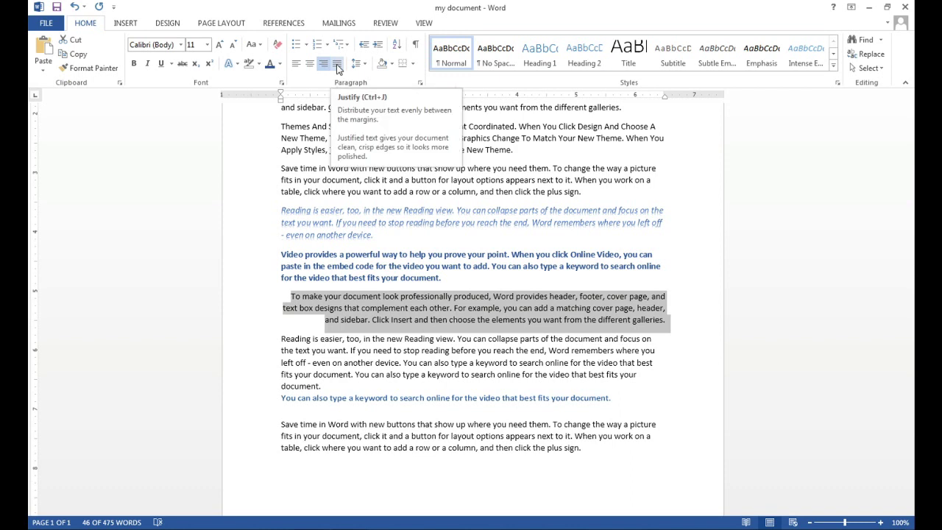
Step: Justify the paragraph and reset its indents flush to both margins
left_click_drag(281, 99, 280, 100)
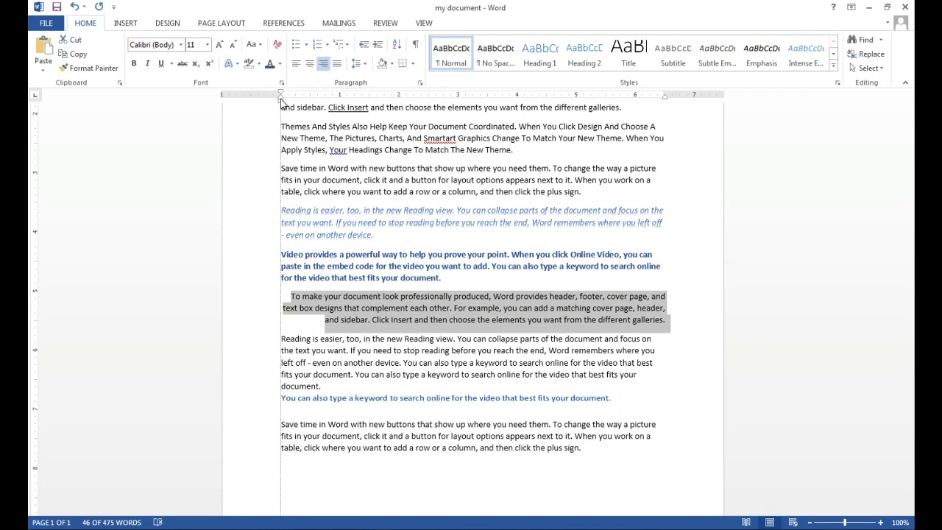
left_click_drag(281, 101, 281, 102)
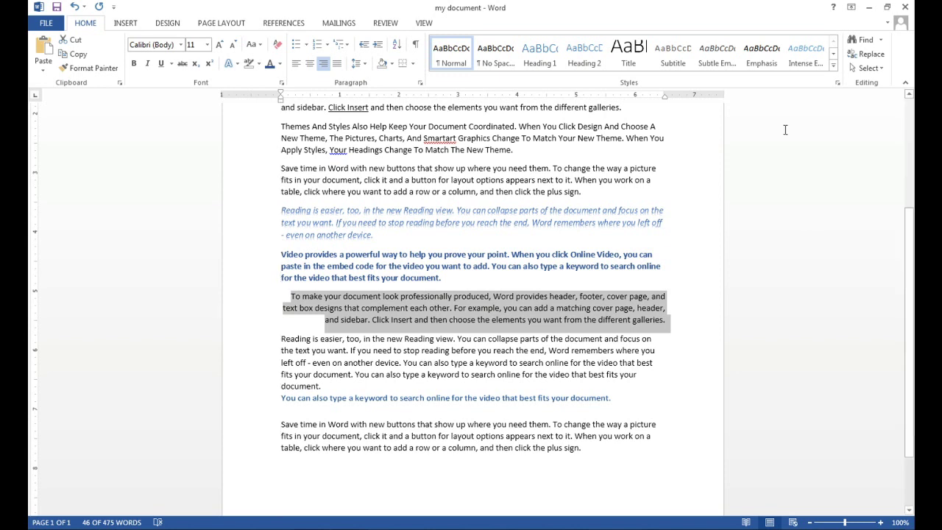
left_click_drag(664, 101, 664, 101)
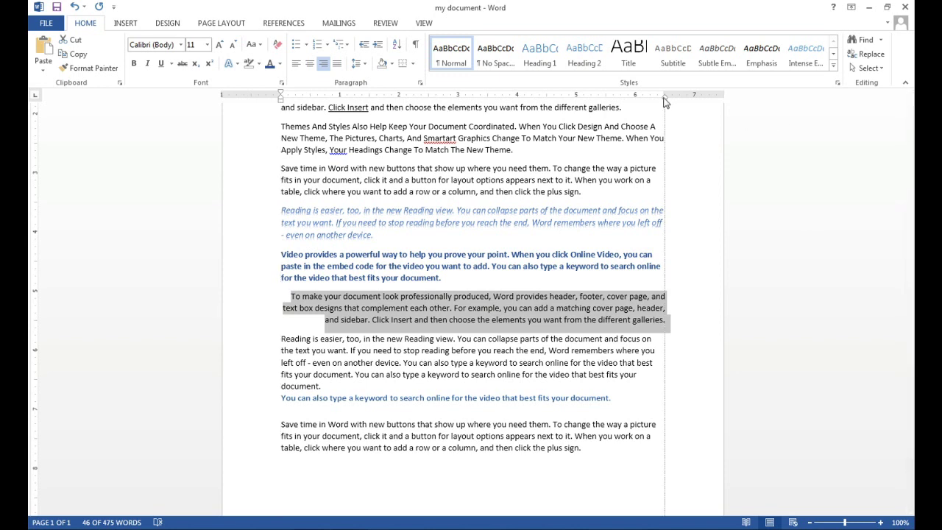
left_click(337, 63)
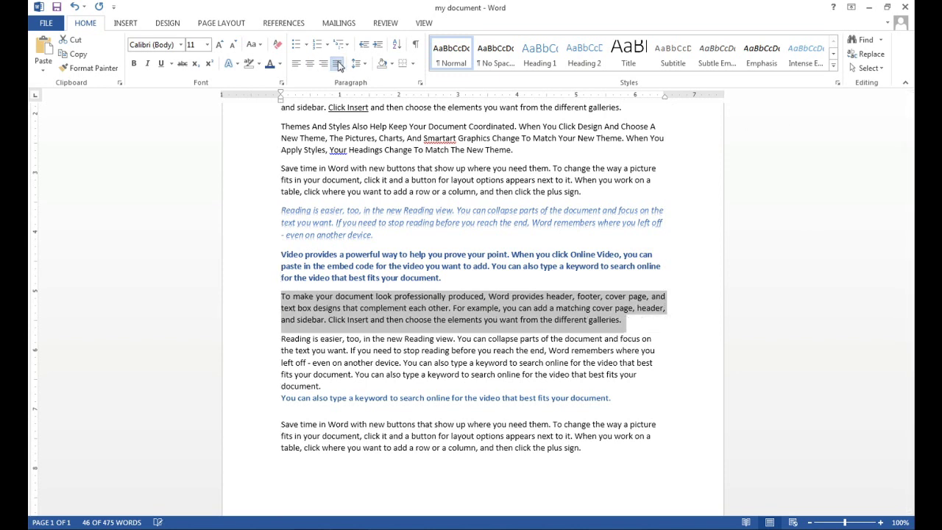
left_click_drag(281, 101, 281, 101)
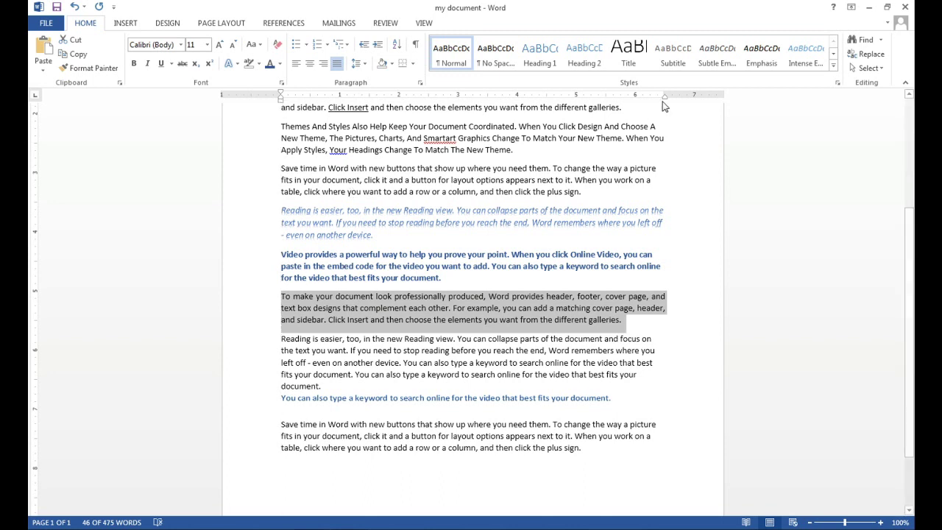
left_click_drag(665, 96, 664, 97)
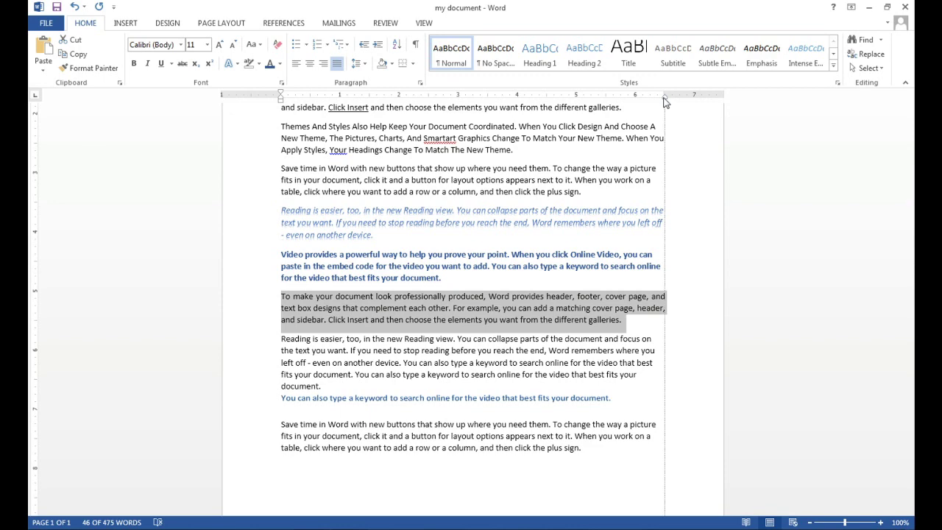
scroll(589, 283, "up", 5)
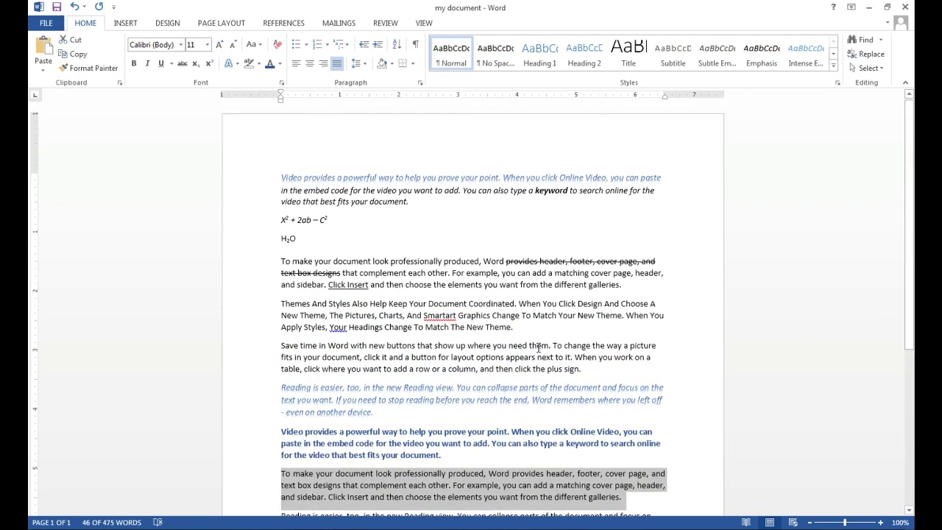
Step: Delete the opening text through H2O and type MY STORY on a new top line
left_click(310, 238)
left_click_drag(310, 238, 239, 178)
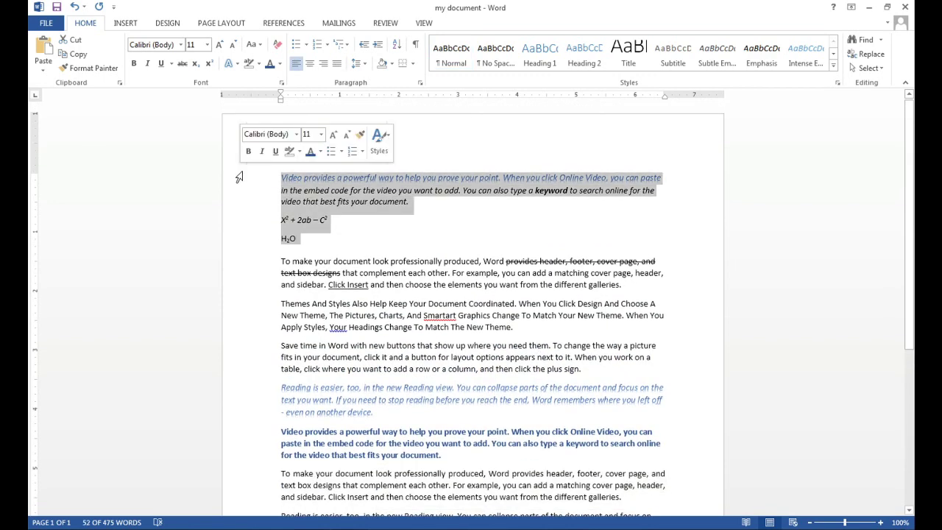
key("Delete")
key("Return")
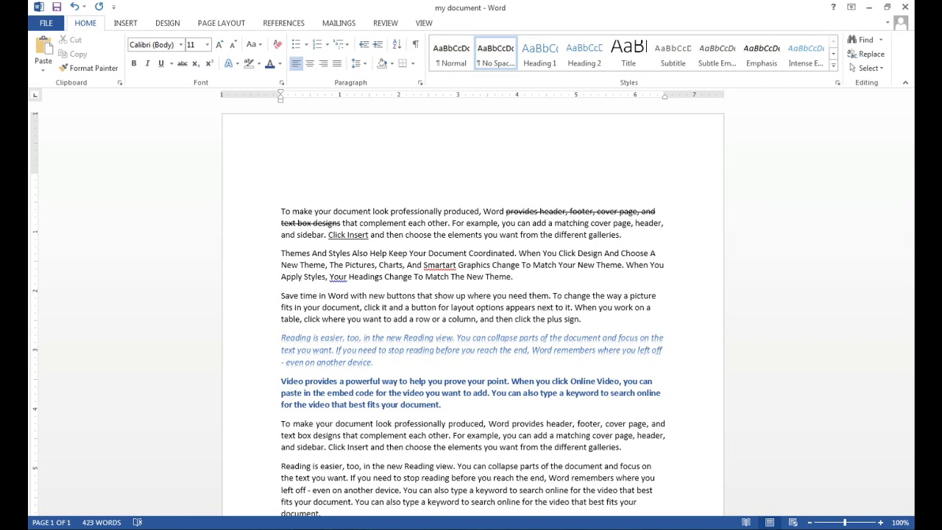
type("MY ")
type("ST")
type("ORY")
key("Return")
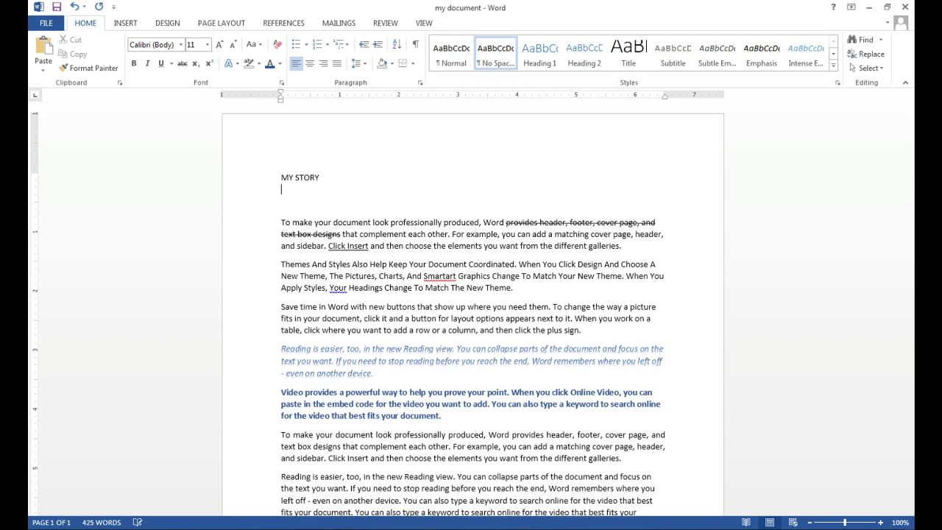
Step: Make MY STORY centered, 16 pt, bold, in the Batang font
left_click_drag(323, 177, 278, 179)
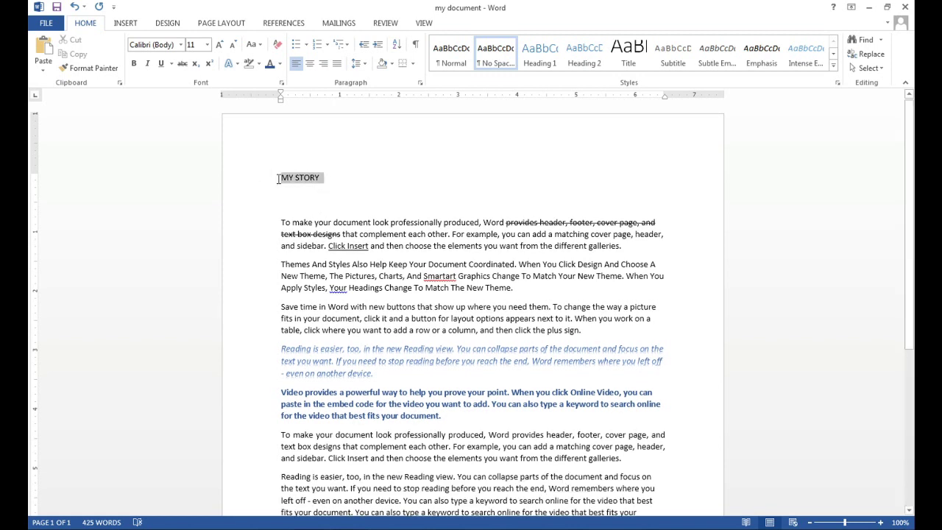
left_click(310, 65)
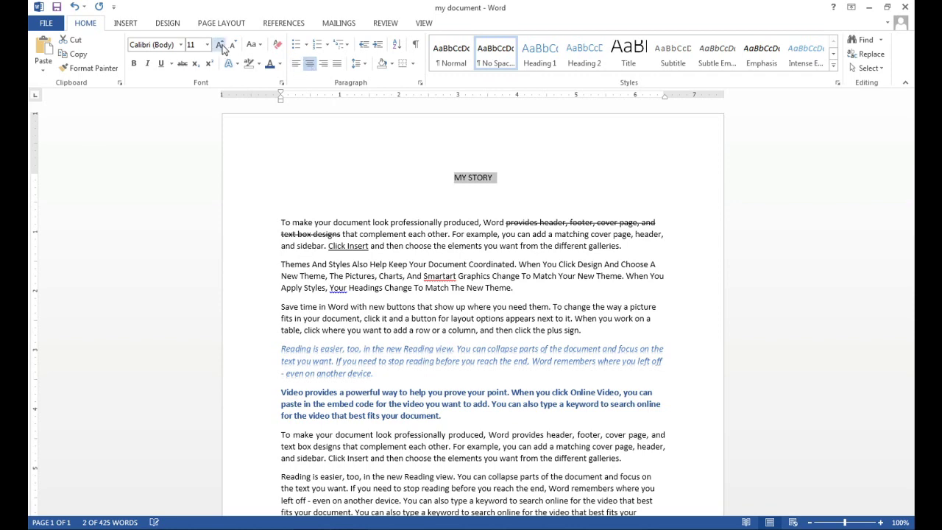
double_click(219, 46)
left_click(219, 46)
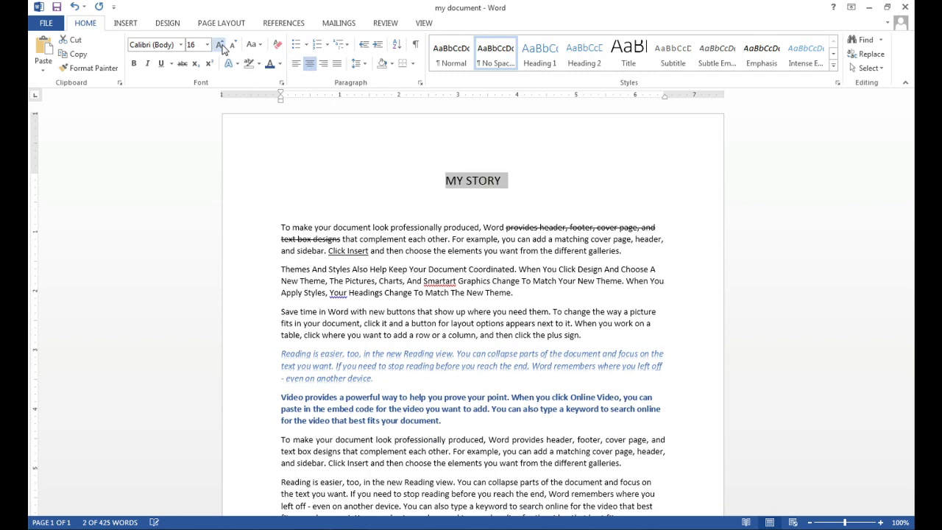
left_click(134, 65)
left_click(181, 45)
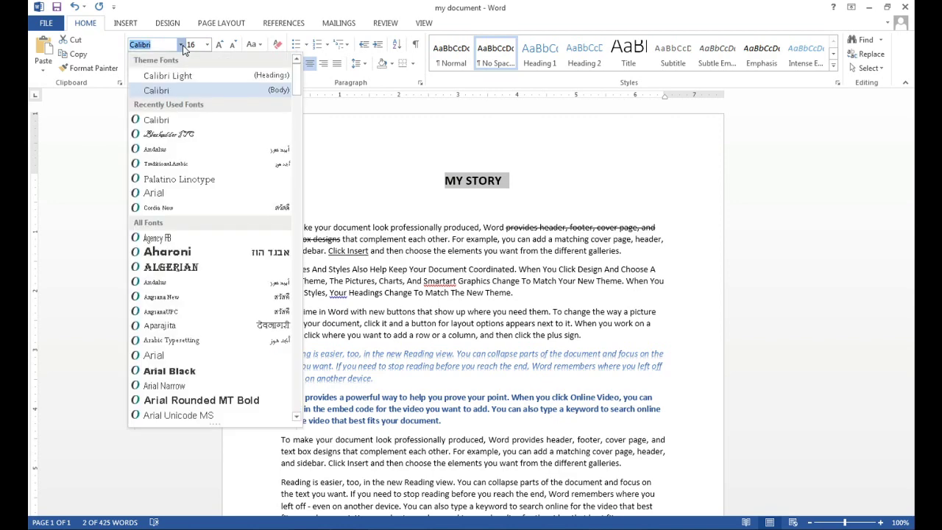
scroll(203, 302, "down", 3)
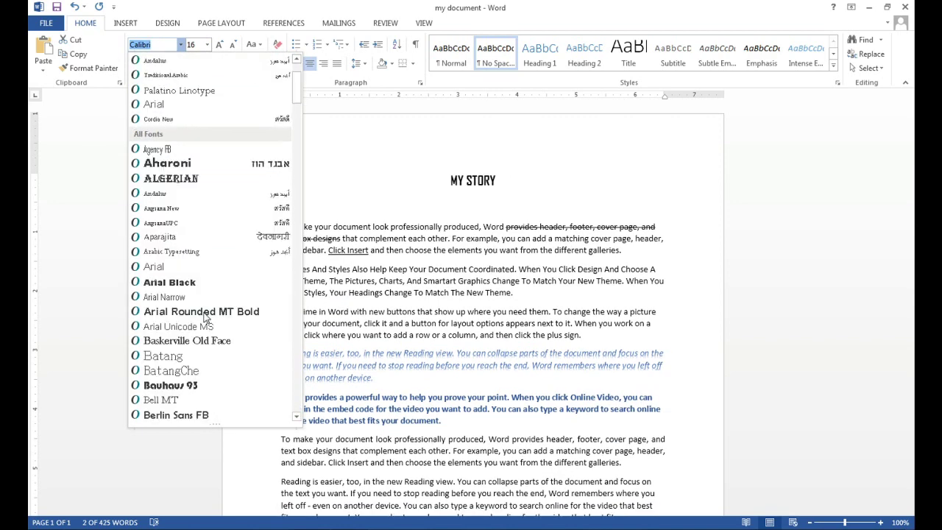
scroll(206, 316, "down", 3)
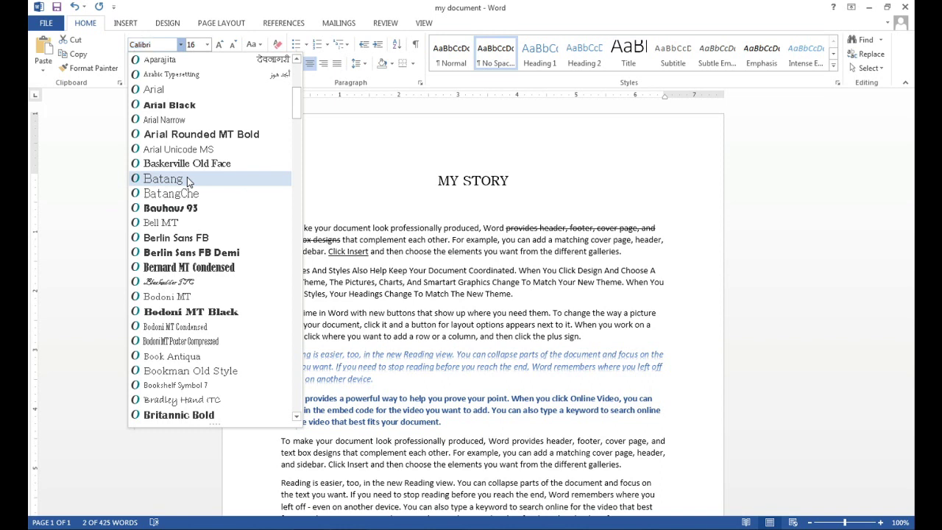
left_click(187, 179)
Step: Insert a blank No Spacing line above the MY STORY title
left_click(501, 209)
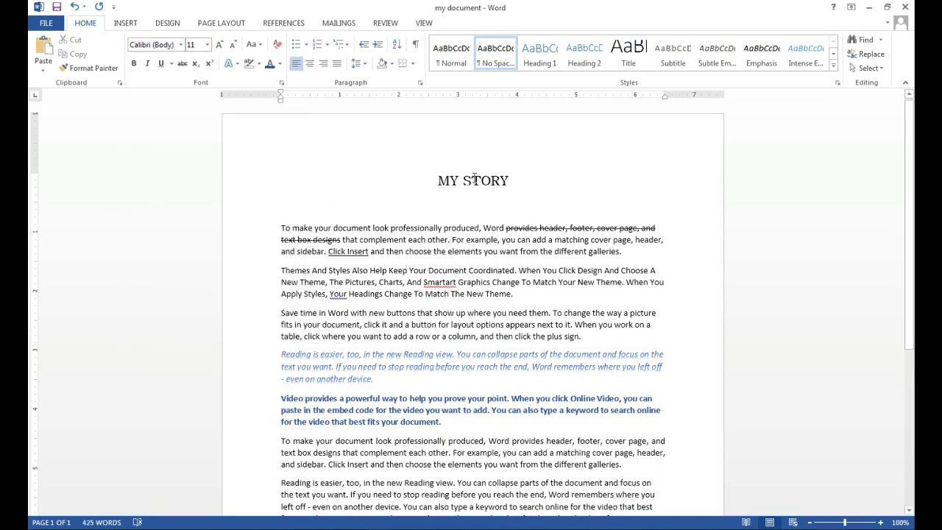
left_click_drag(519, 180, 435, 181)
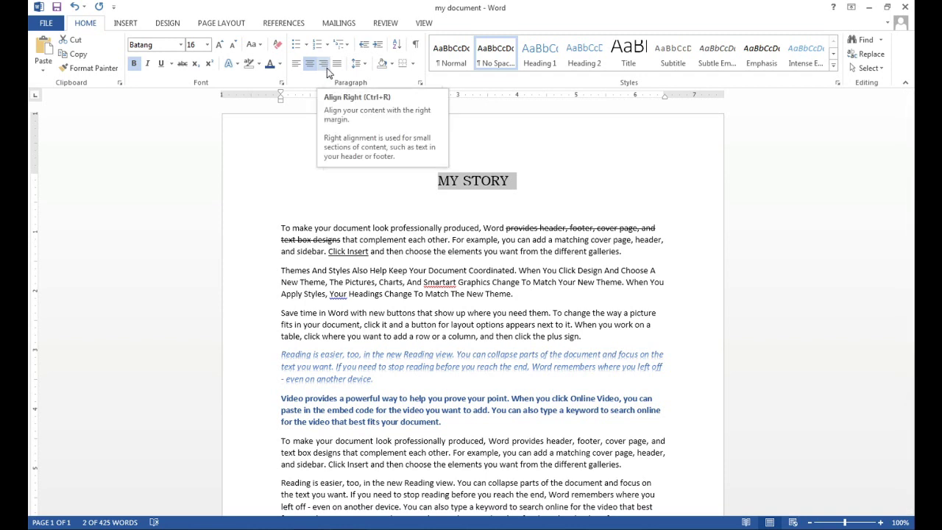
left_click(492, 204)
left_click(380, 166)
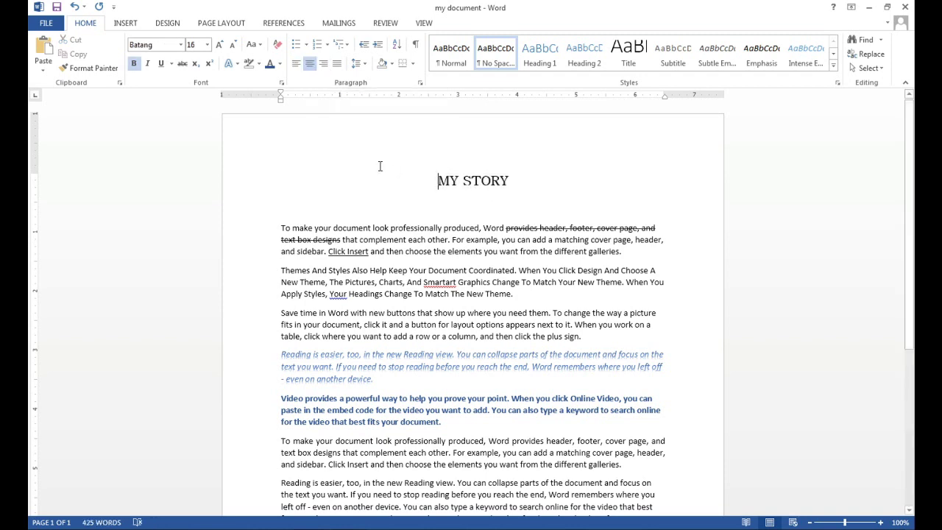
key("Return")
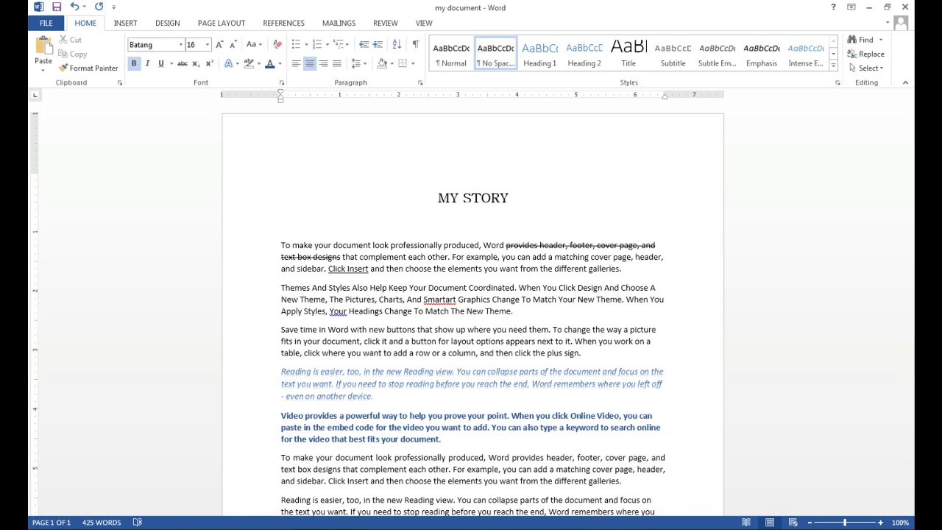
left_click(493, 59)
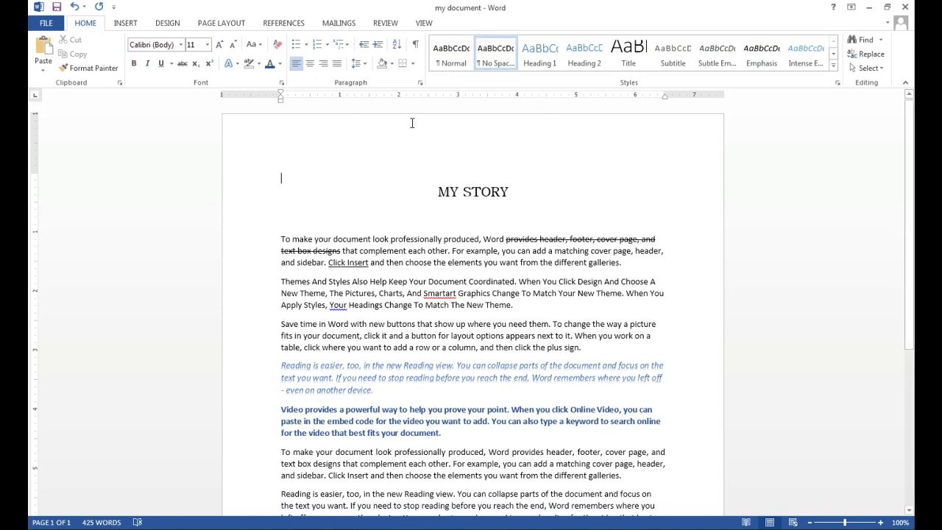
Step: Type the phone-number line above MY STORY and push it toward the right margin
type("Ph: ")
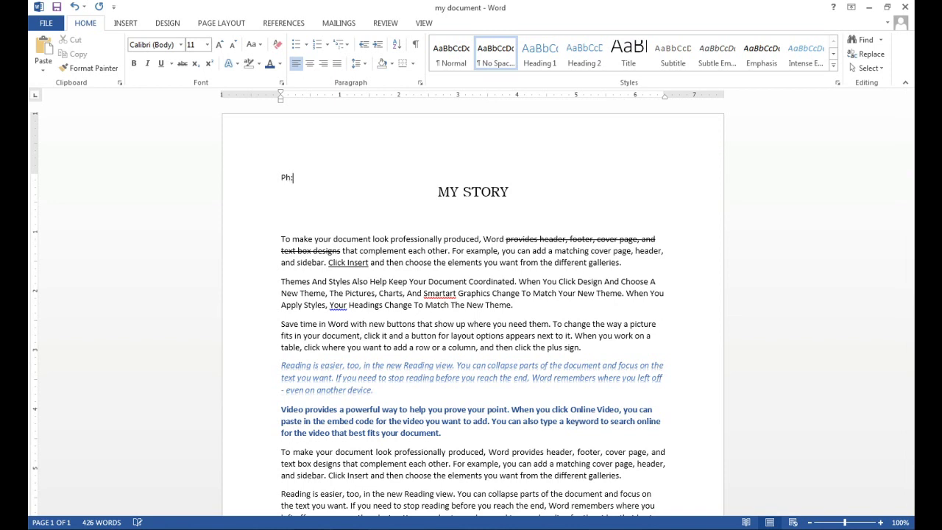
type("0")
type("333-")
type("xxxxxx")
type("x")
key("shift+Left")
key("shift+Left")
key("shift+Left")
key("shift+Left")
key("shift+Left")
key("shift+Left")
key("shift+Left")
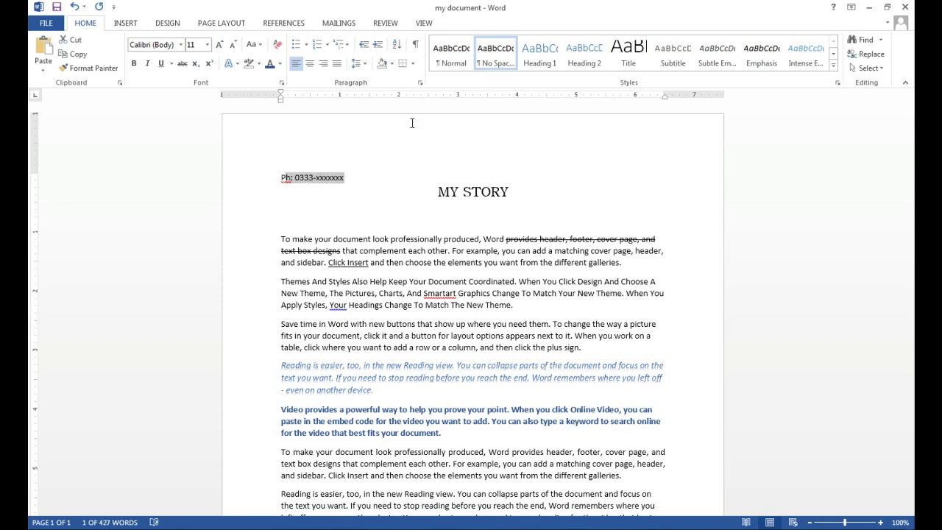
key("shift+Left")
left_click(325, 69)
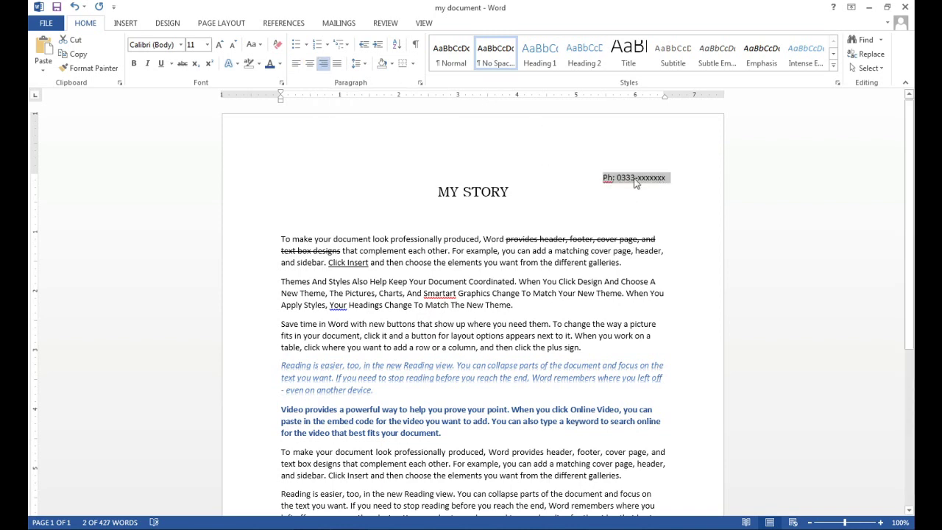
left_click(600, 180)
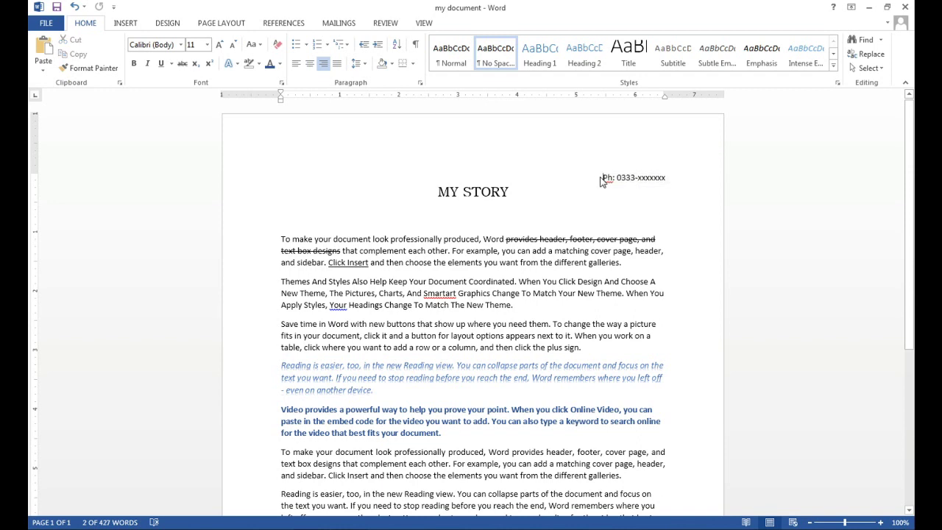
left_click_drag(600, 180, 660, 184)
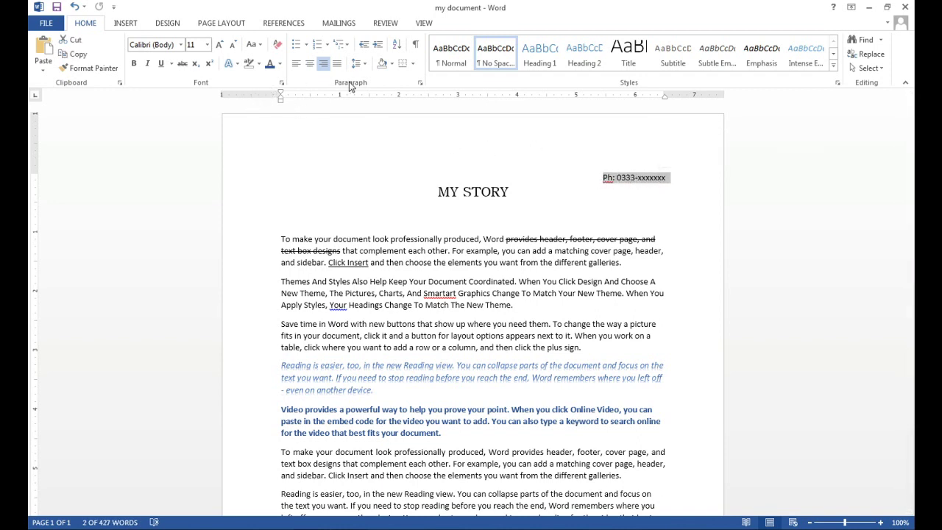
Step: Try left alignment and Tab indents on the phone line, then undo the indent change
left_click(300, 69)
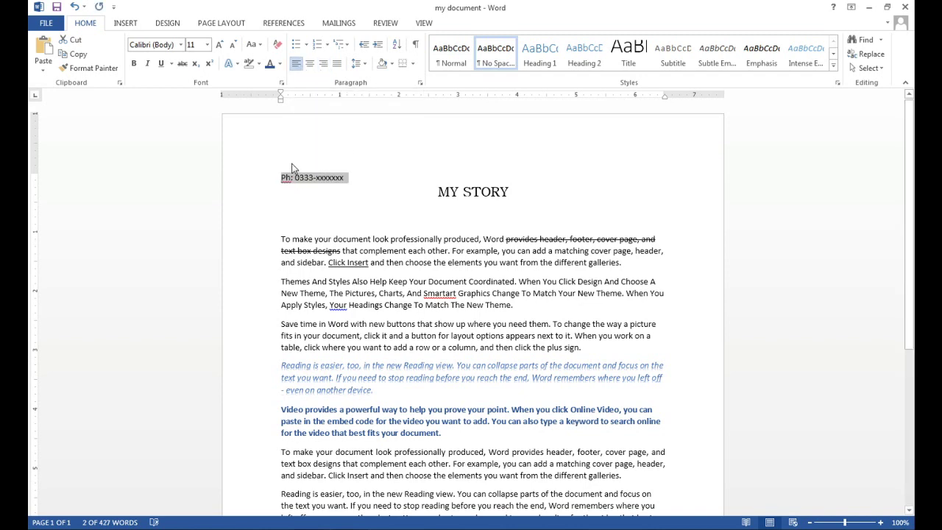
key("Tab")
key("Tab")
key("Tab")
key("Tab")
key("Tab")
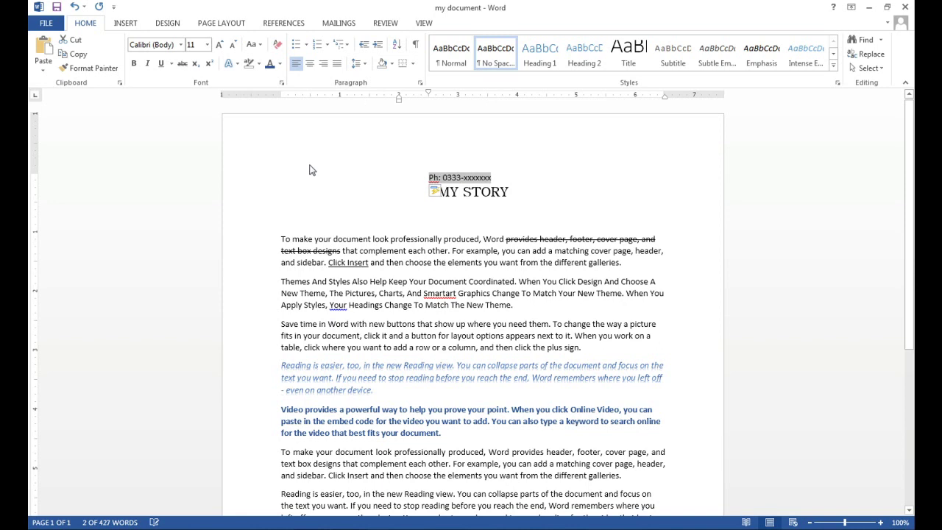
key("shift+Tab")
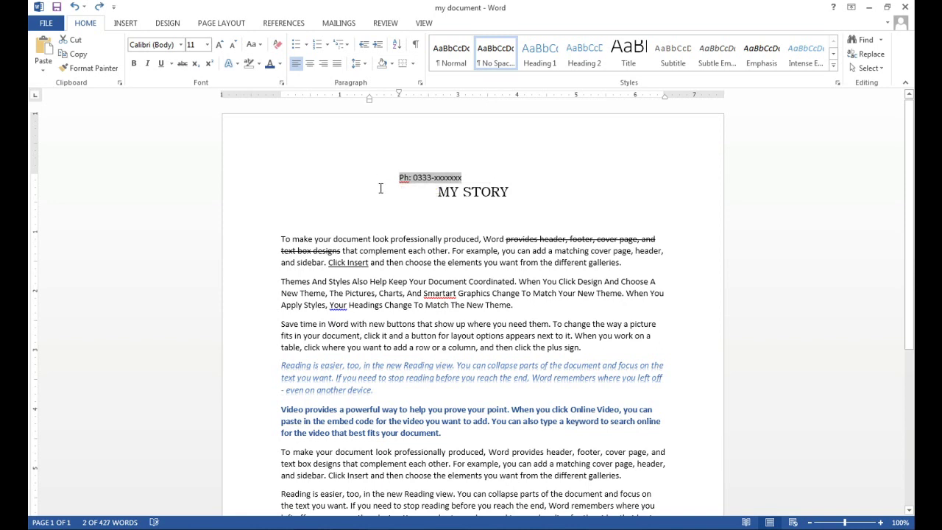
key("shift+Tab")
key("shift+Tab")
key("shift+Tab")
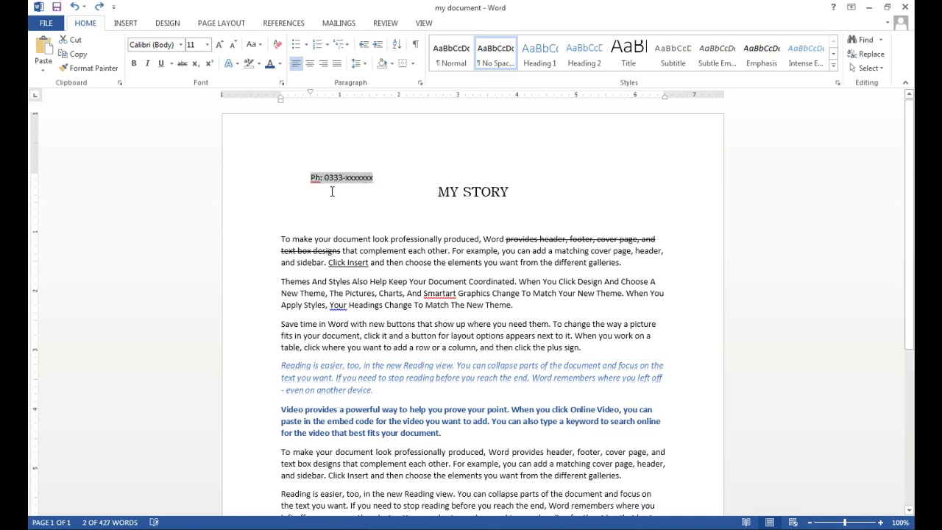
key("shift+Tab")
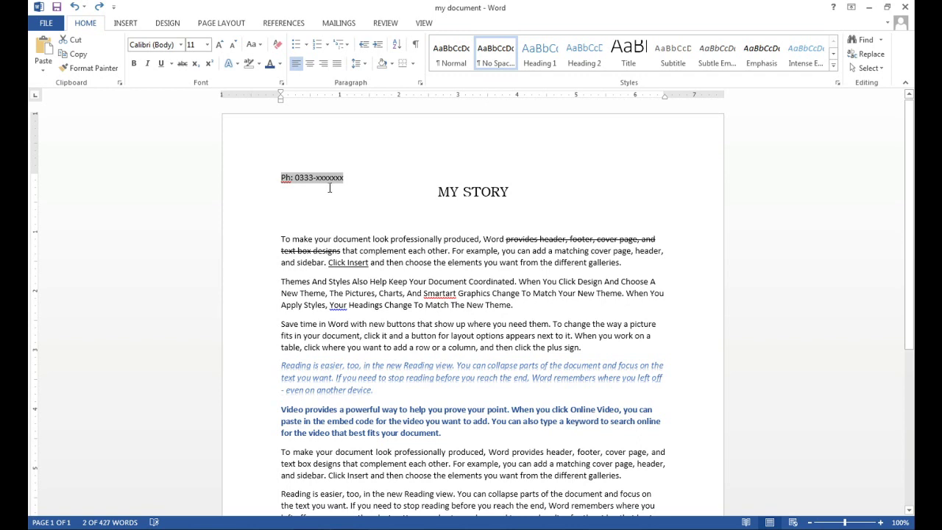
left_click(282, 179)
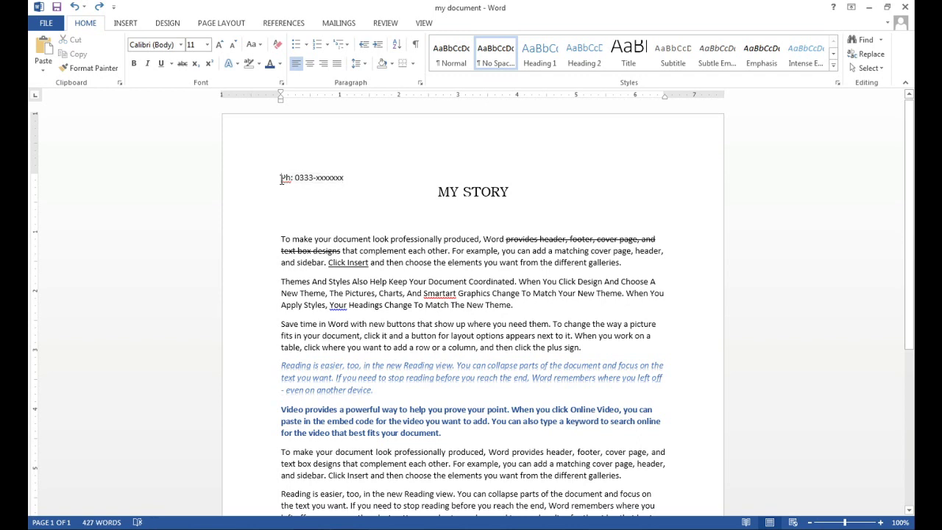
key("ctrl+z")
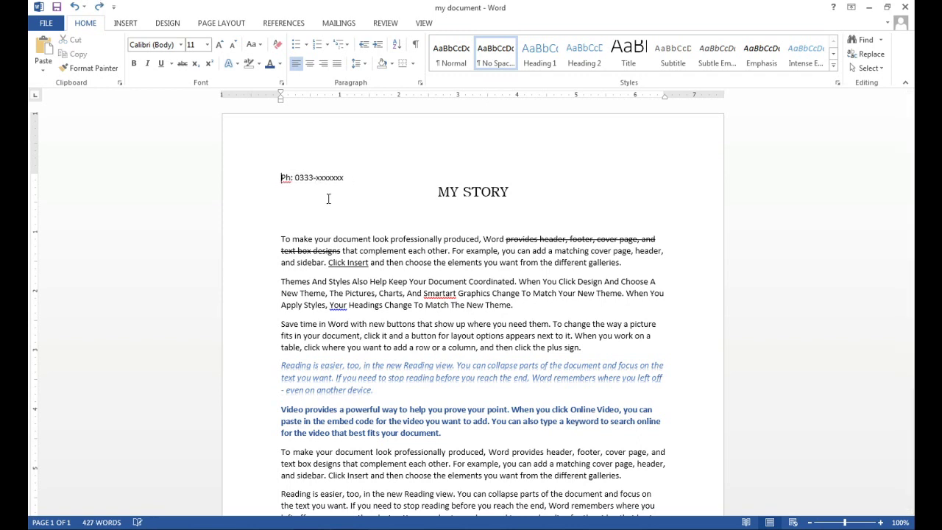
Step: Right-align the phone-number line
left_click(256, 178)
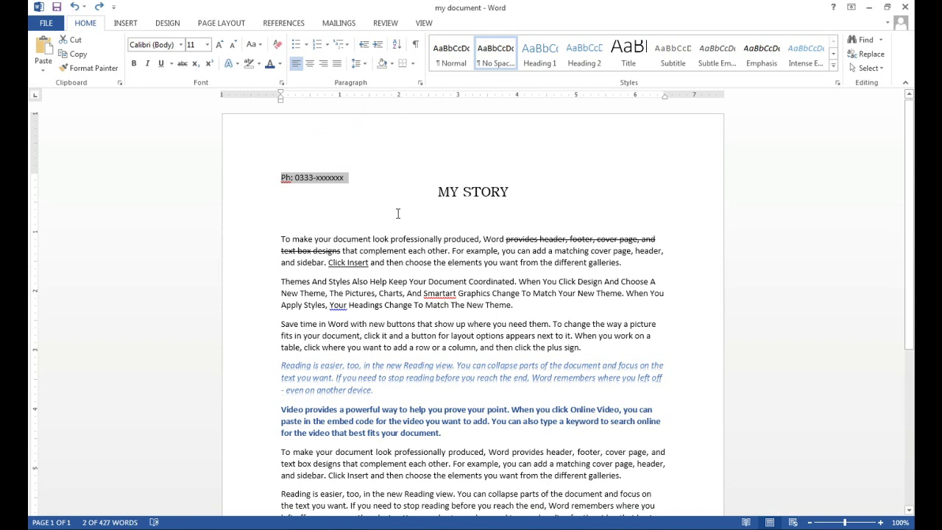
left_click(323, 64)
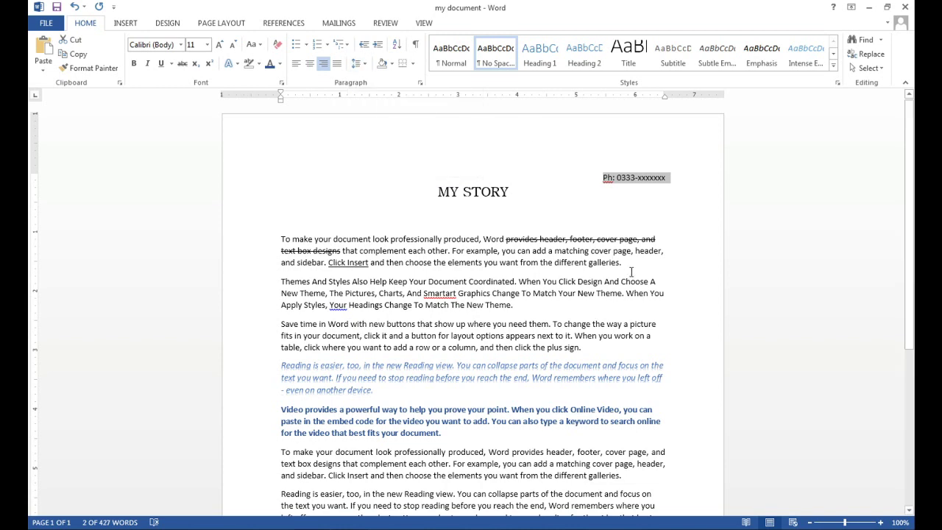
left_click_drag(621, 263, 280, 239)
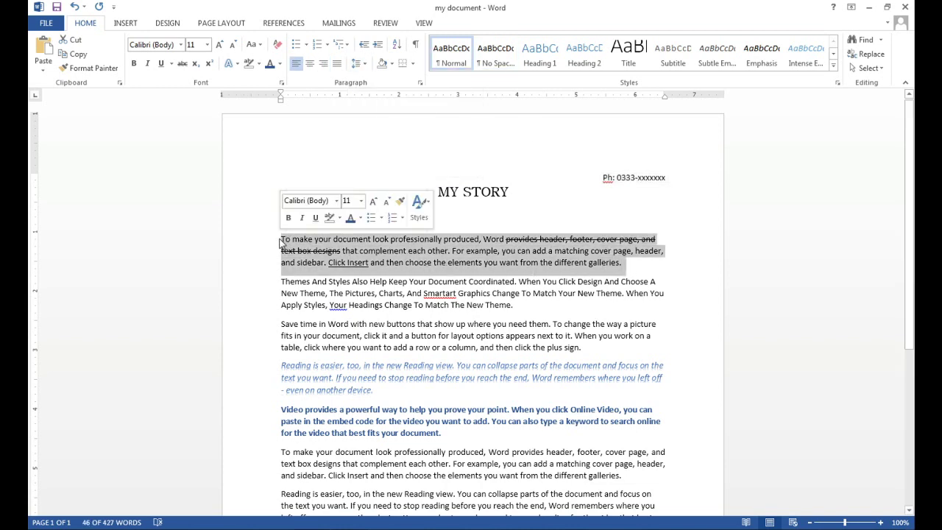
Step: Clear all formatting from the first body paragraph, removing its strikethrough and underline
left_click(277, 48)
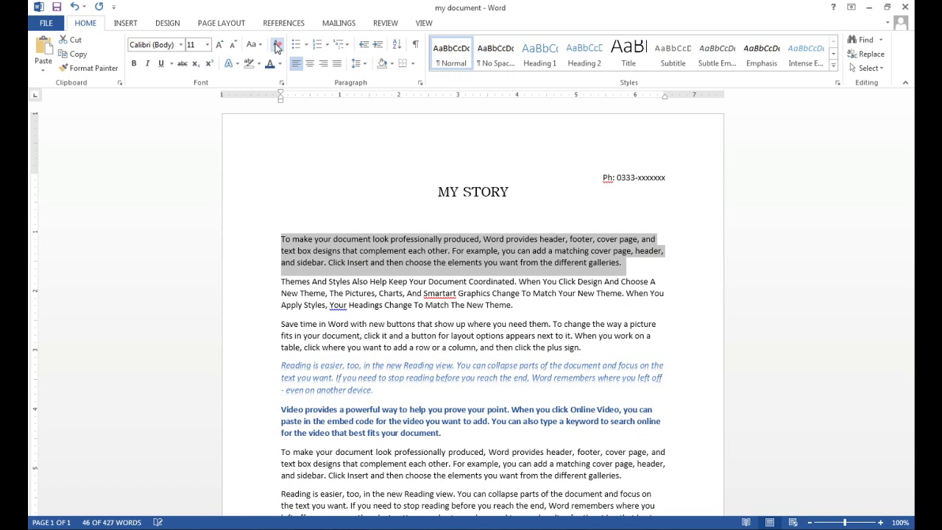
left_click(627, 262)
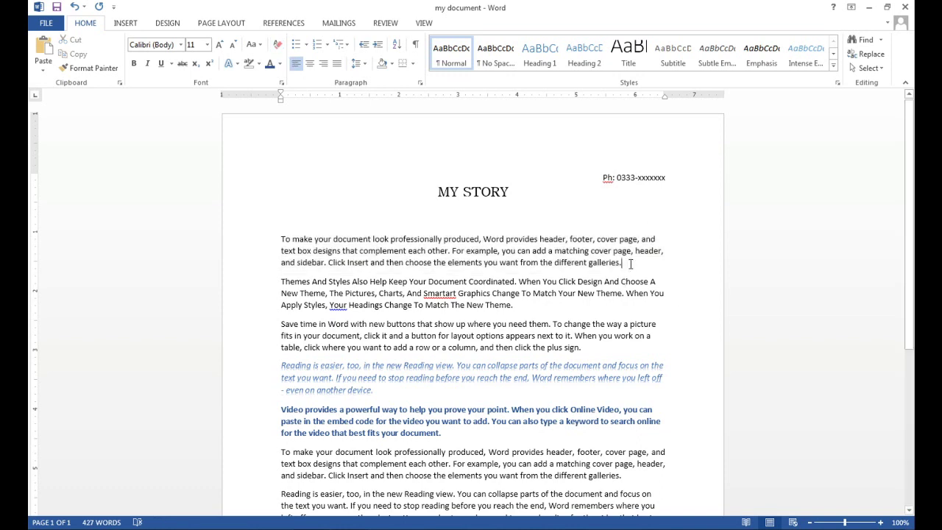
left_click_drag(627, 262, 274, 240)
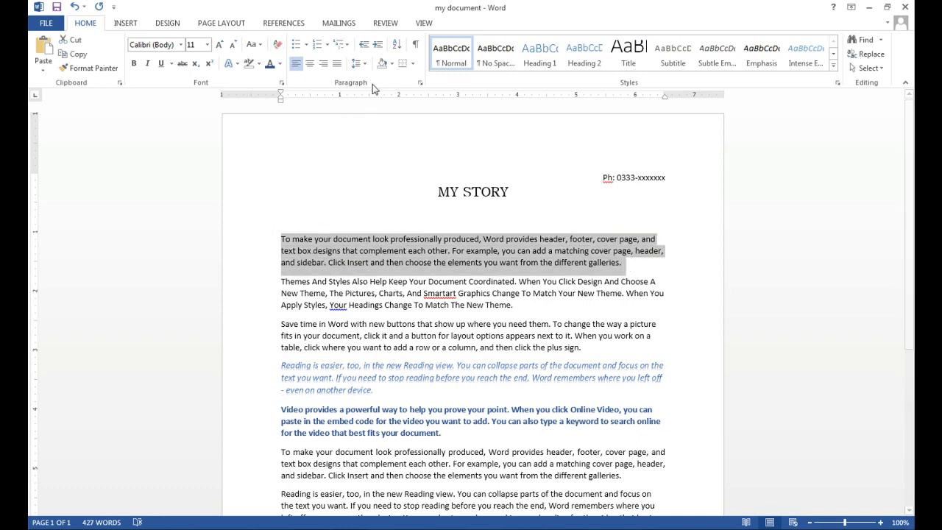
Step: Try a 3.3-inch left and 0.6-inch right indent in Paragraph settings, then undo them
left_click(361, 64)
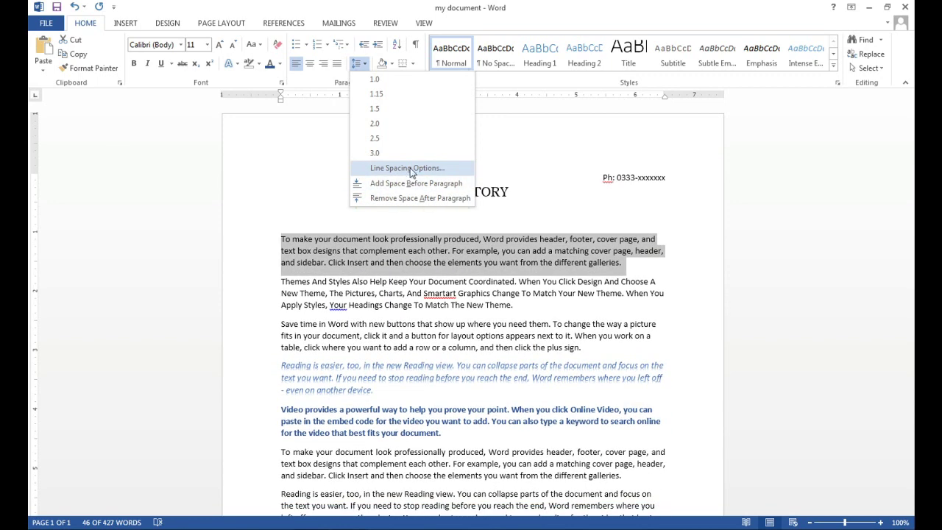
left_click(409, 169)
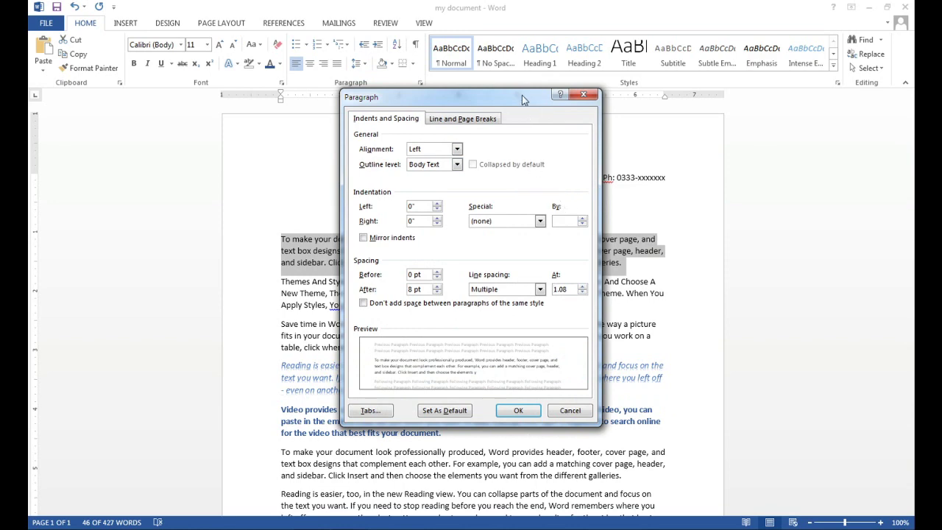
left_click_drag(523, 96, 783, 81)
left_click(697, 188)
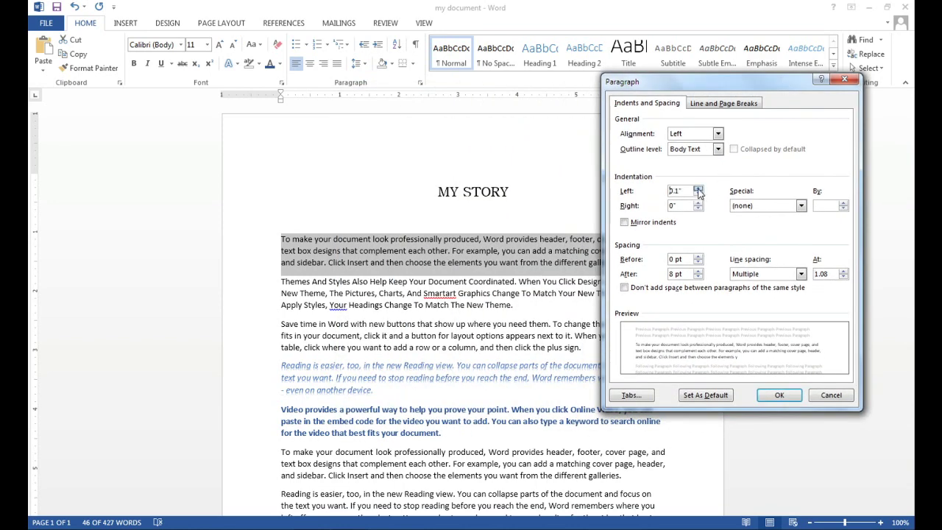
left_click(697, 188)
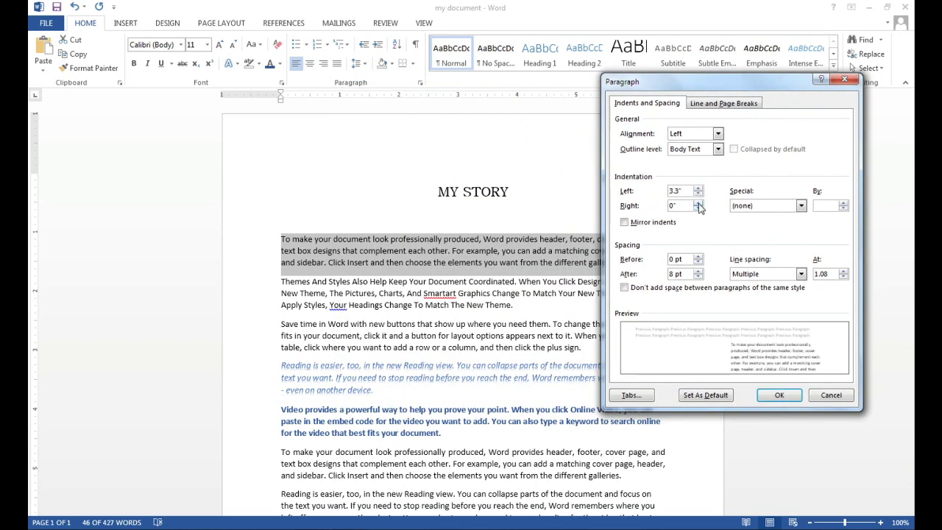
left_click(697, 203)
left_click(698, 204)
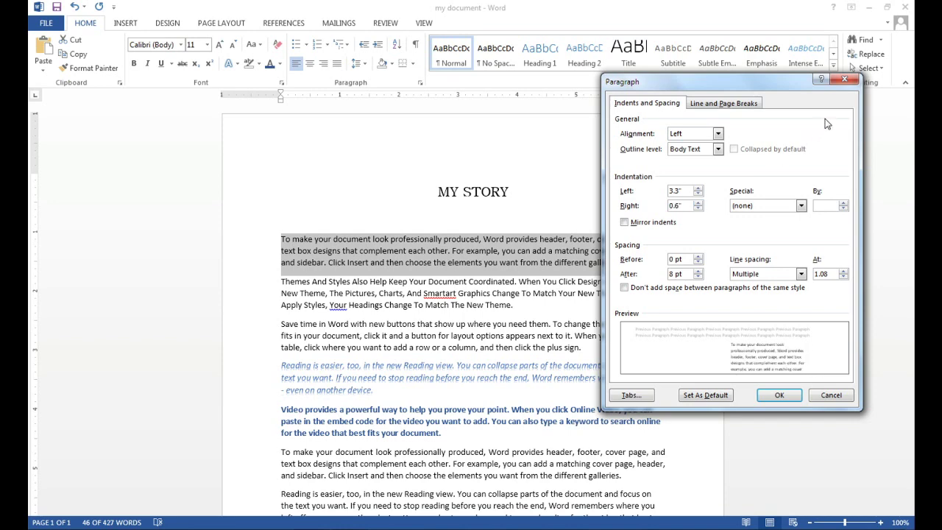
left_click(781, 395)
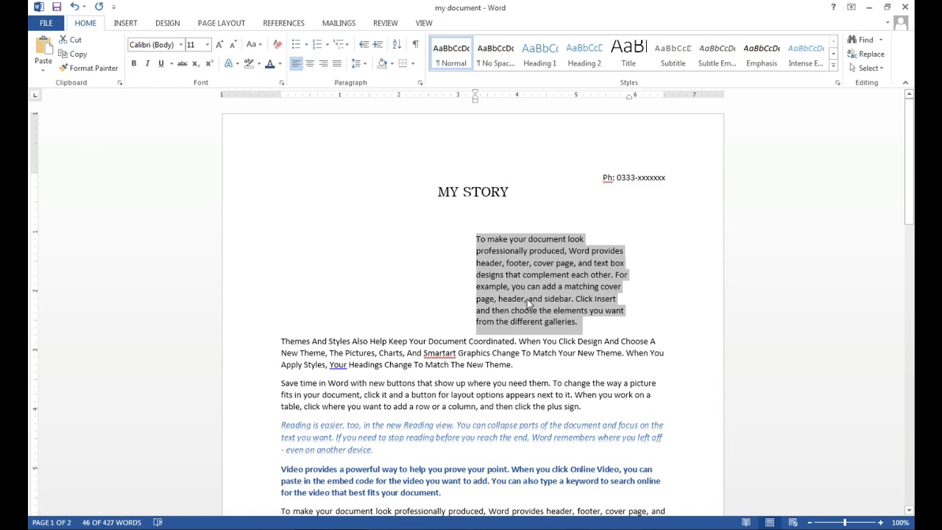
key("ctrl+z")
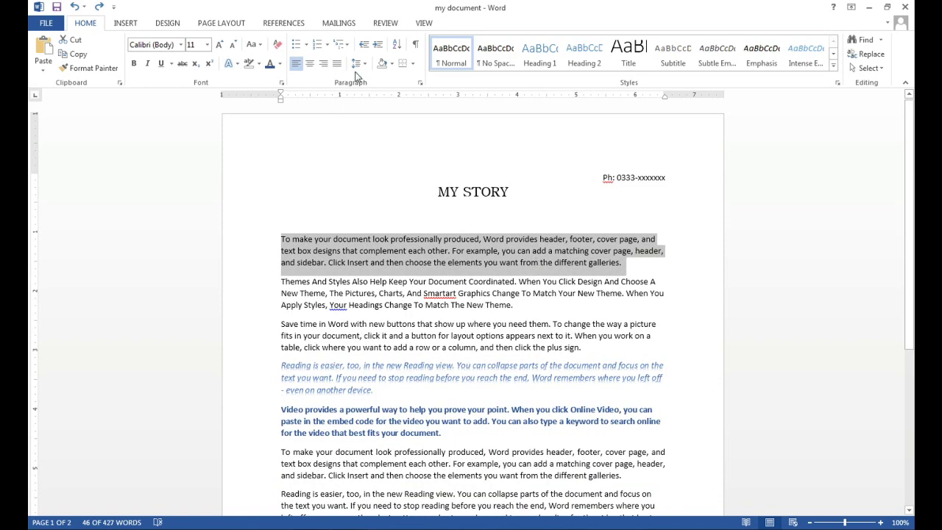
left_click(362, 65)
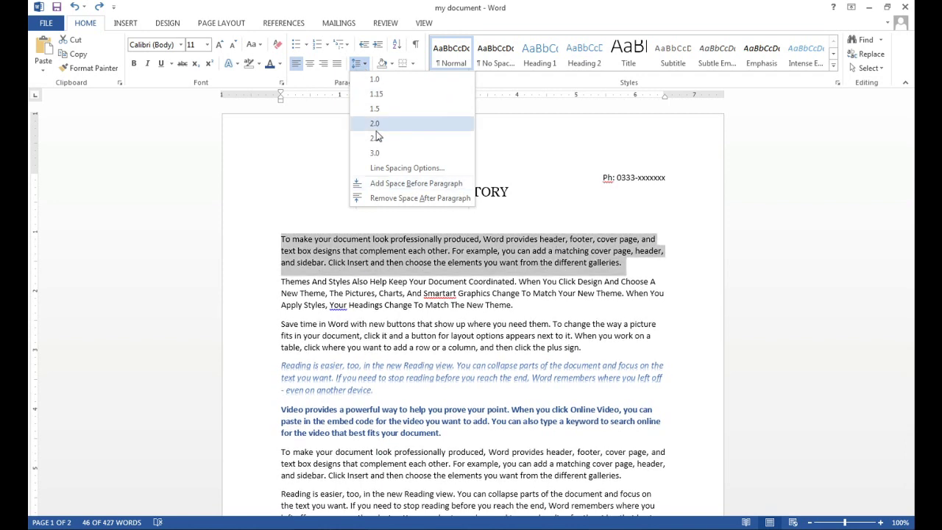
left_click(656, 309)
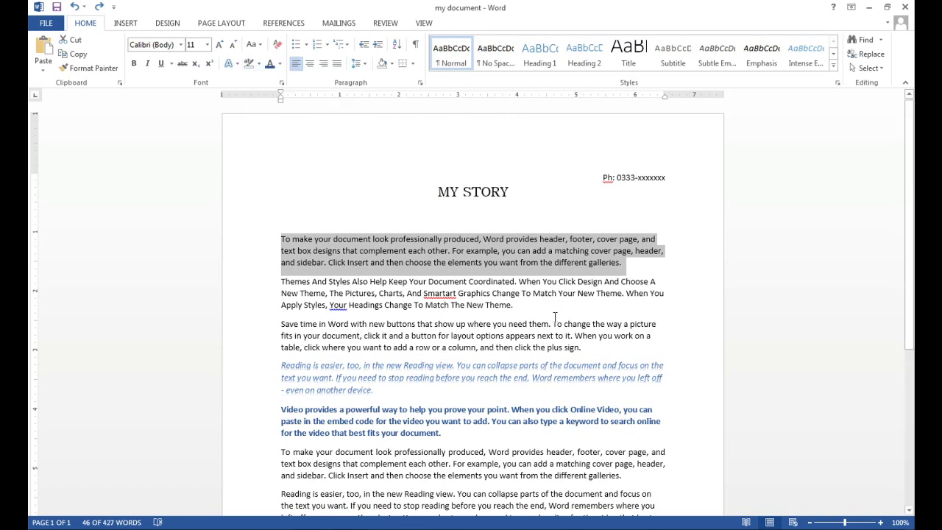
Step: Apply blue shading to the Themes And Styles paragraph
left_click_drag(515, 305, 281, 281)
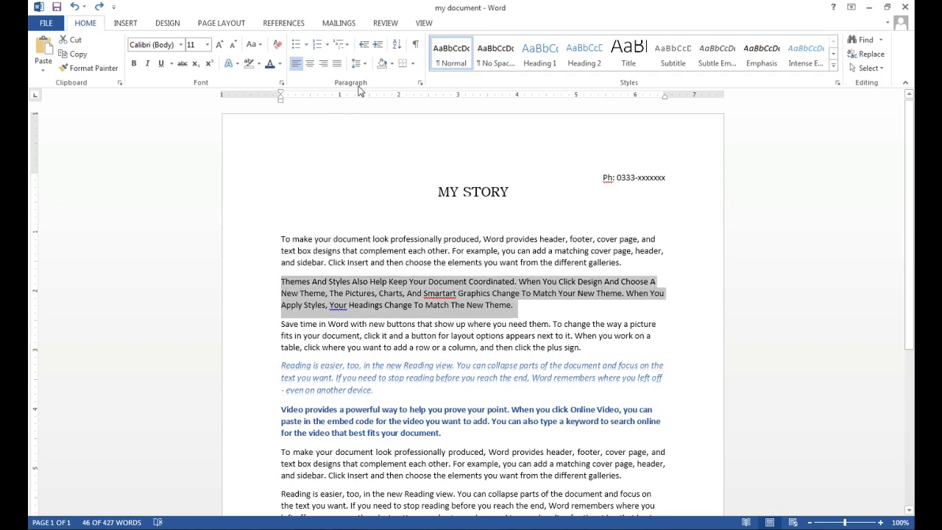
left_click(392, 64)
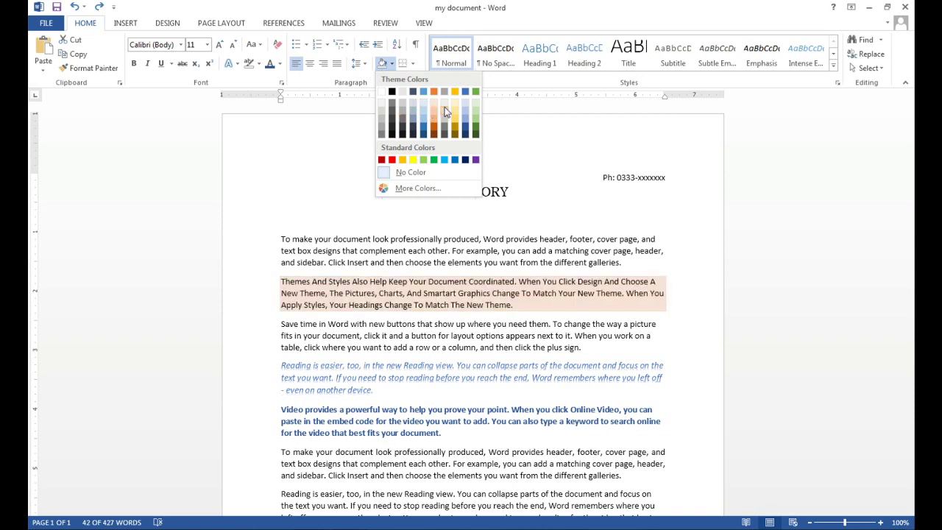
left_click(462, 117)
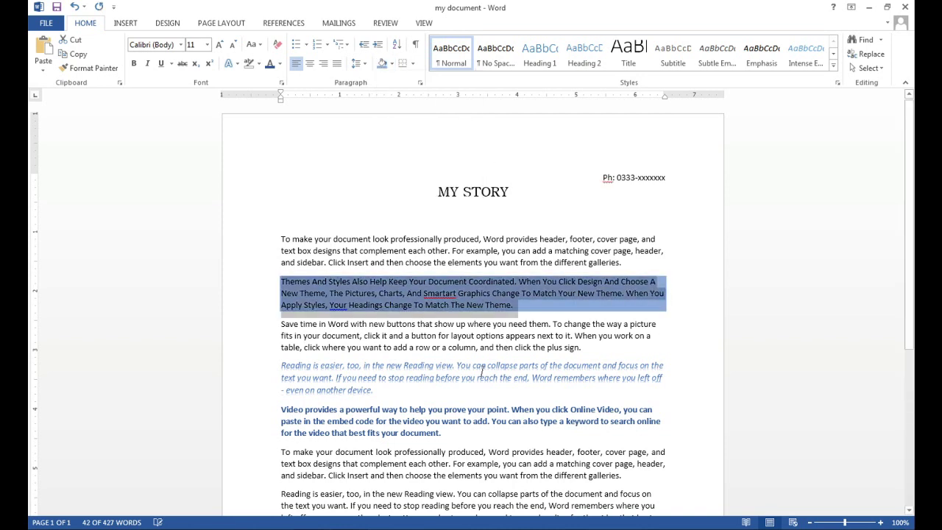
left_click(559, 315)
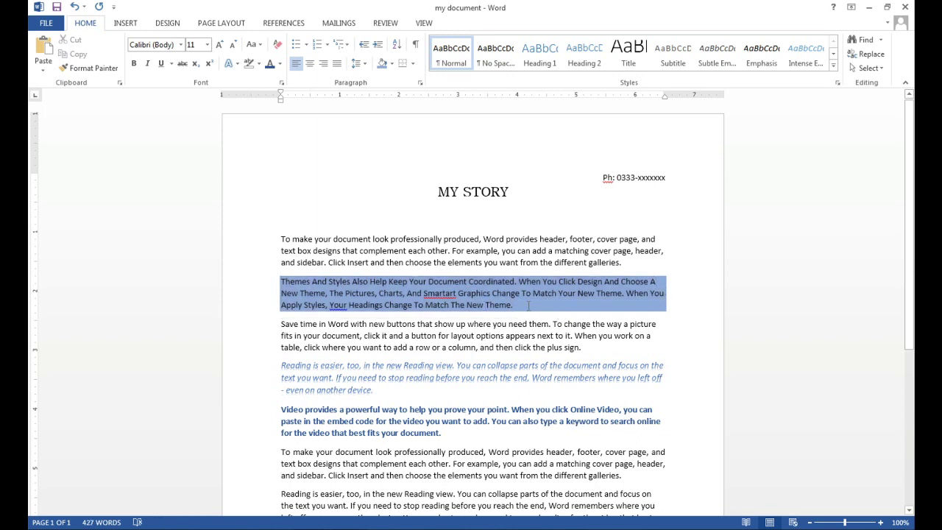
Step: Clear all formatting from that paragraph, then glance at the Shading palette and INSERT ribbon
left_click_drag(513, 306, 279, 282)
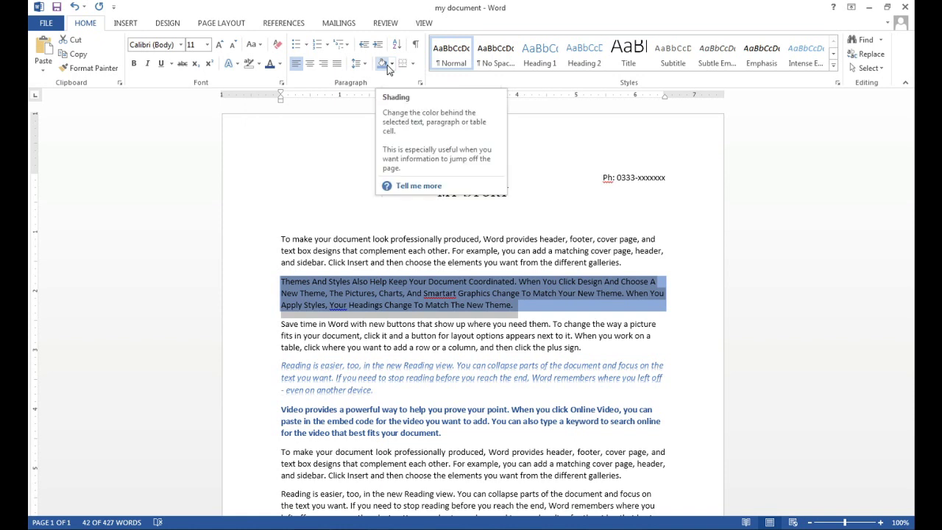
left_click(276, 46)
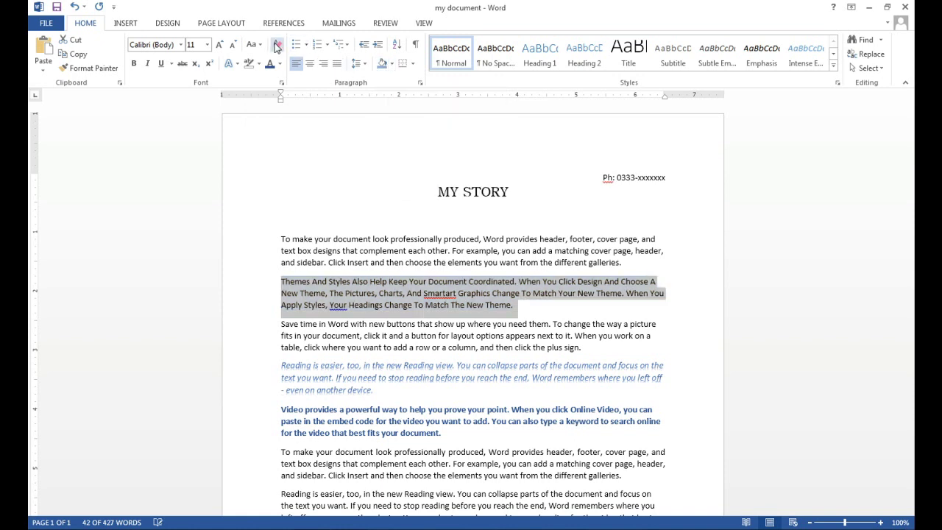
left_click(517, 306)
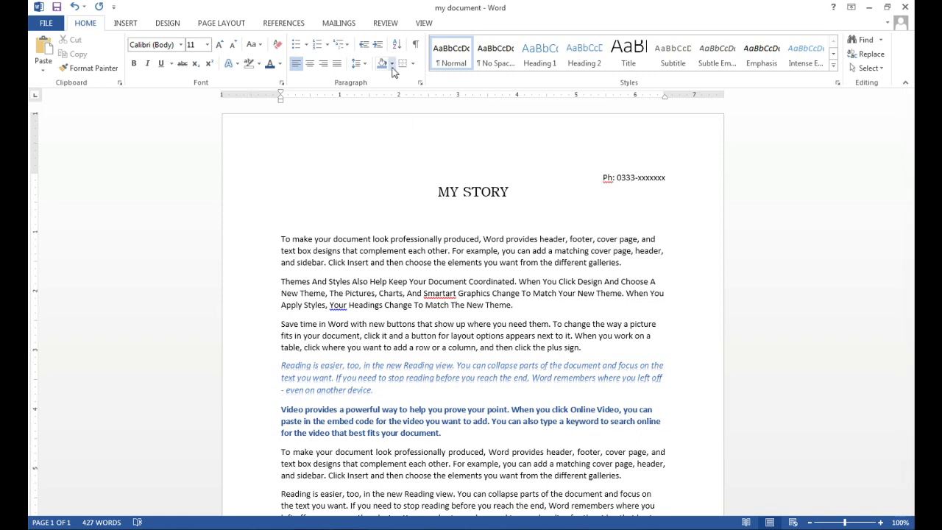
left_click(393, 64)
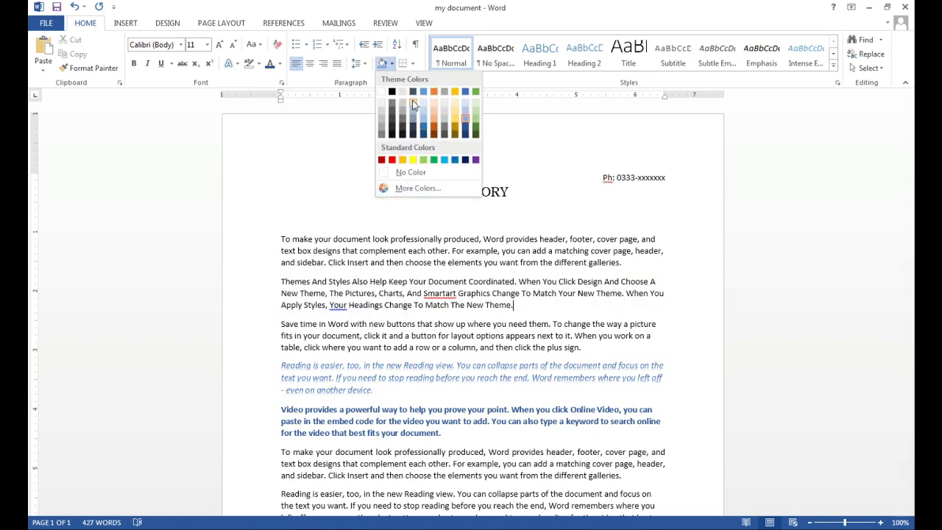
left_click(530, 306)
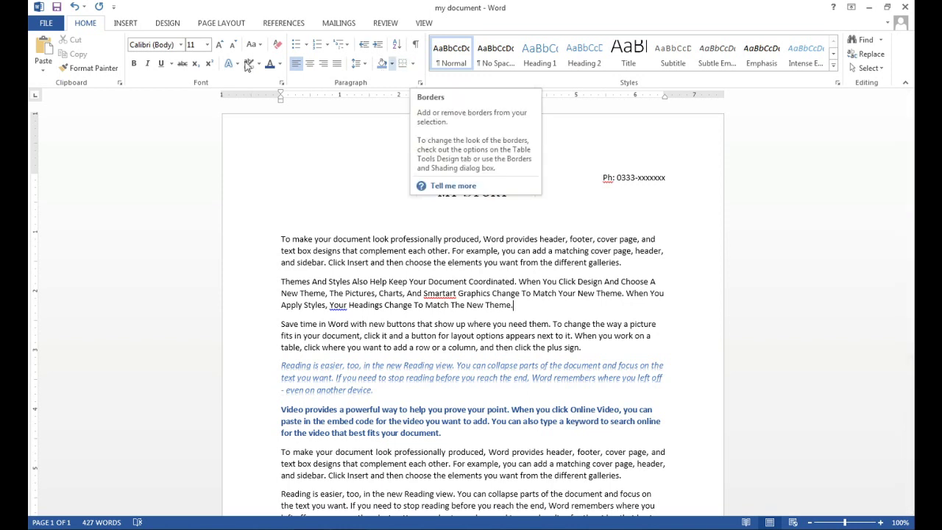
left_click(123, 25)
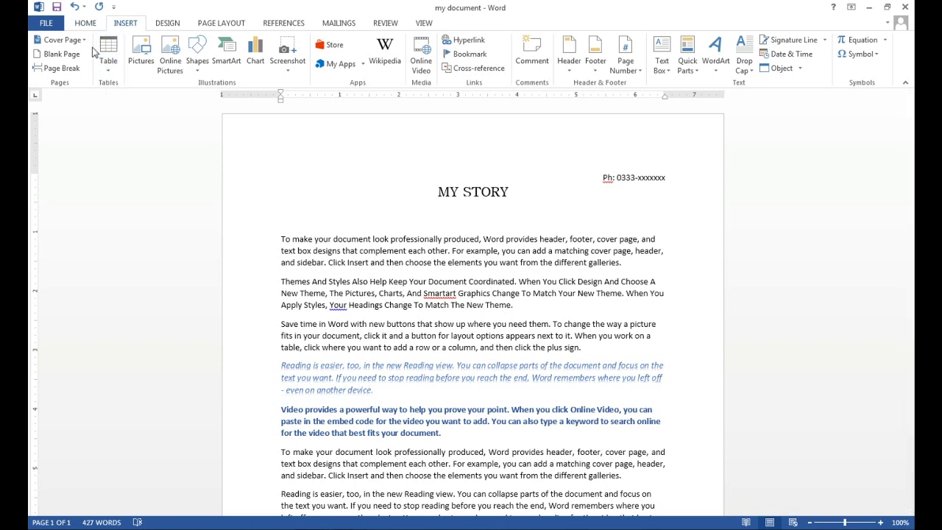
left_click(87, 25)
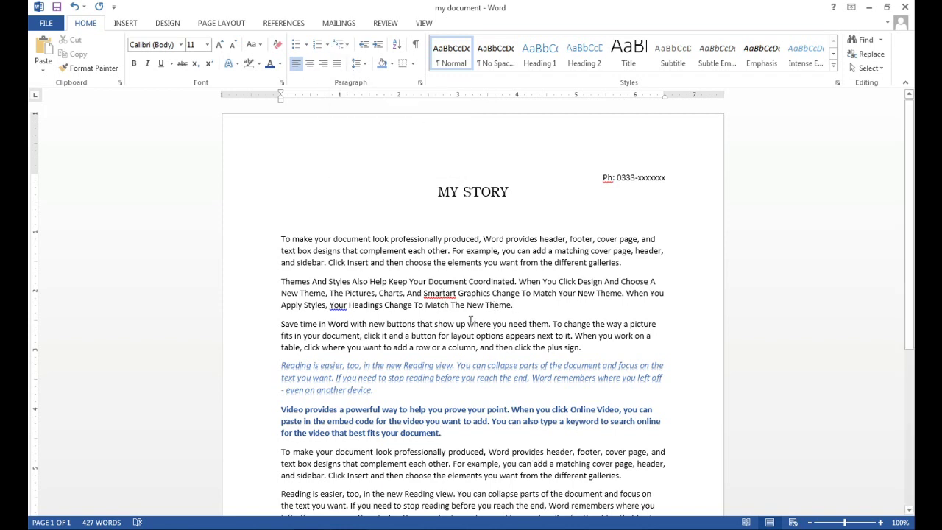
Step: Select all the document text with Ctrl+A, delete it, and leave a blank line
left_click(441, 203)
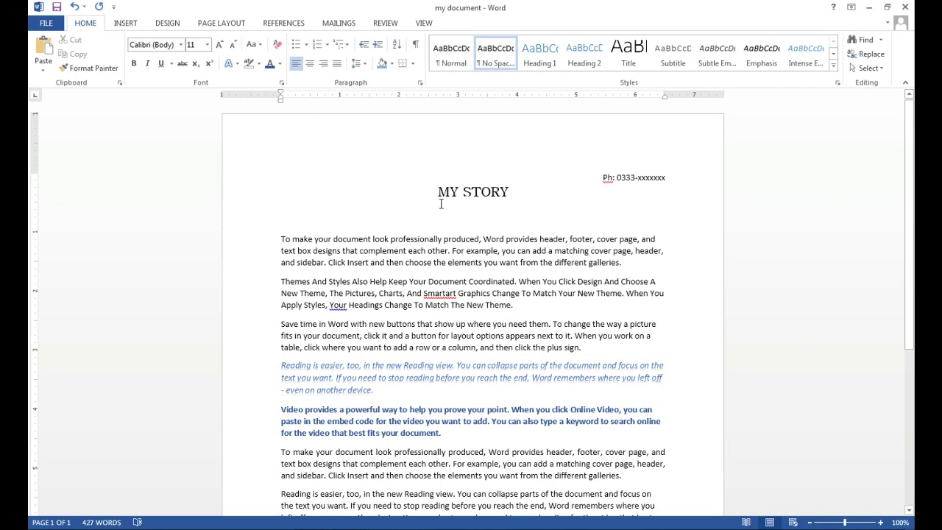
key("ctrl+a")
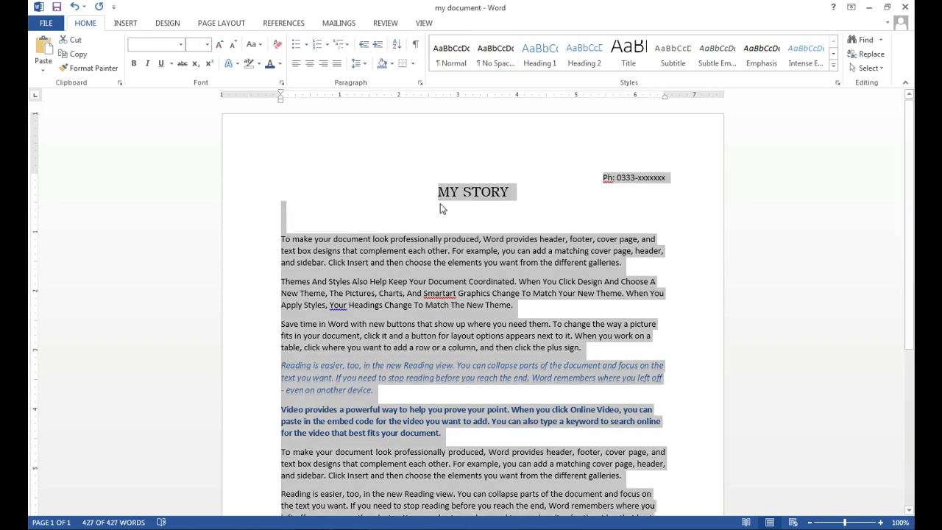
key("Delete")
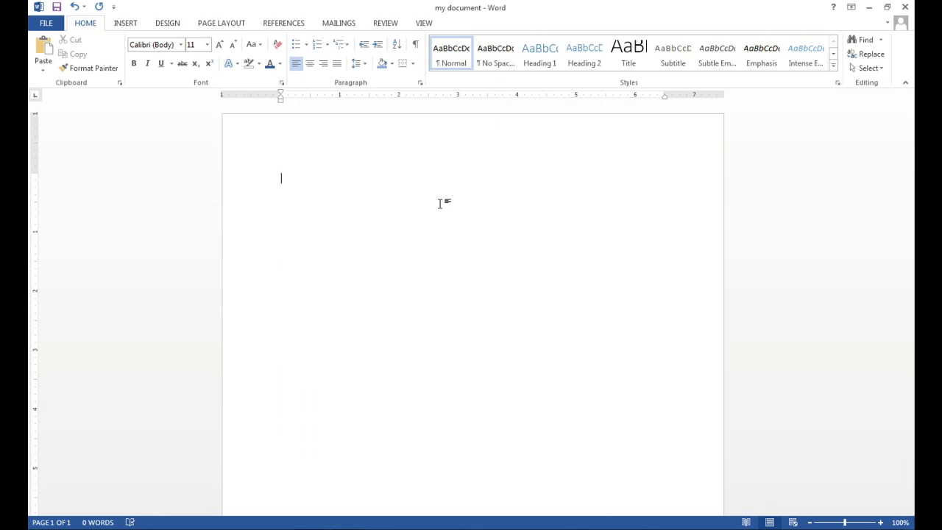
key("Return")
key("Return")
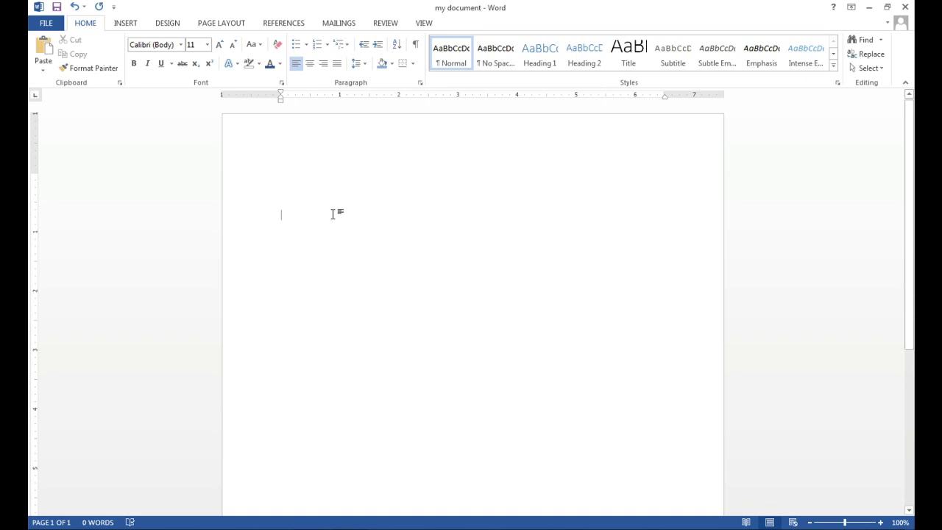
Step: Type Hobbies, Movies, Cricket, Basketball and Cars on five separate lines, fixing typos
type("Ho")
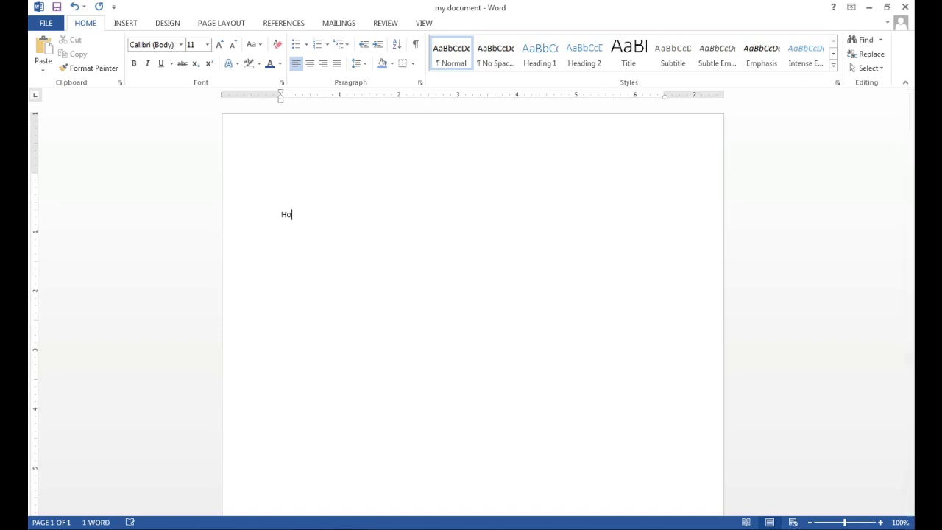
type("bbies")
key("Return")
type("Mo")
type("vies")
key("Return")
type("C")
type("rickect")
key("BackSpace")
key("BackSpace")
type("t")
type("Bas")
type("ketbal")
type("l")
key("Return")
type("C")
type("ars")
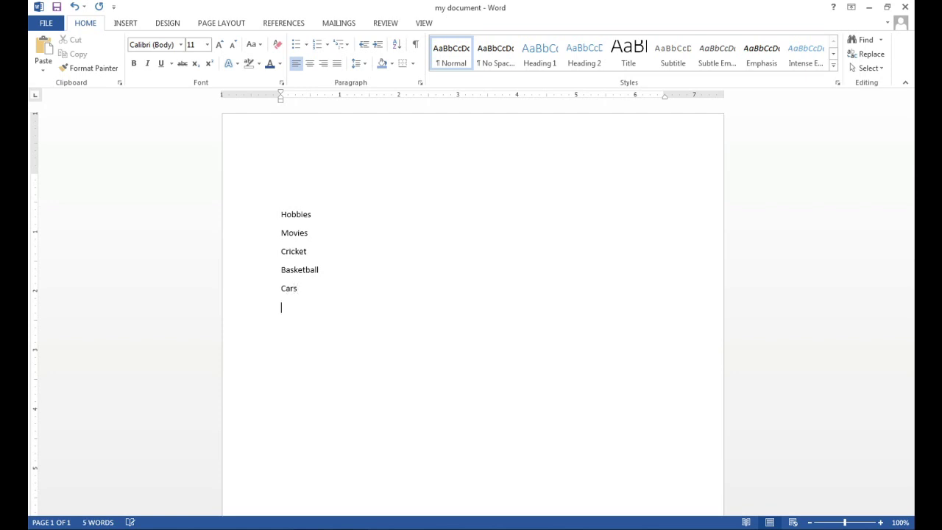
key("BackSpace")
Step: Make Hobbies a bold 16 pt heading
double_click(333, 214)
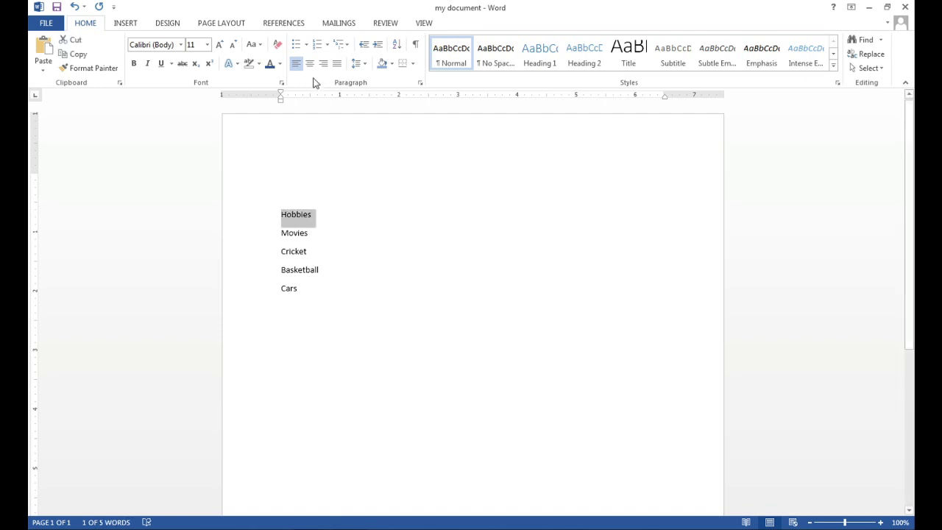
left_click(219, 46)
left_click(219, 46)
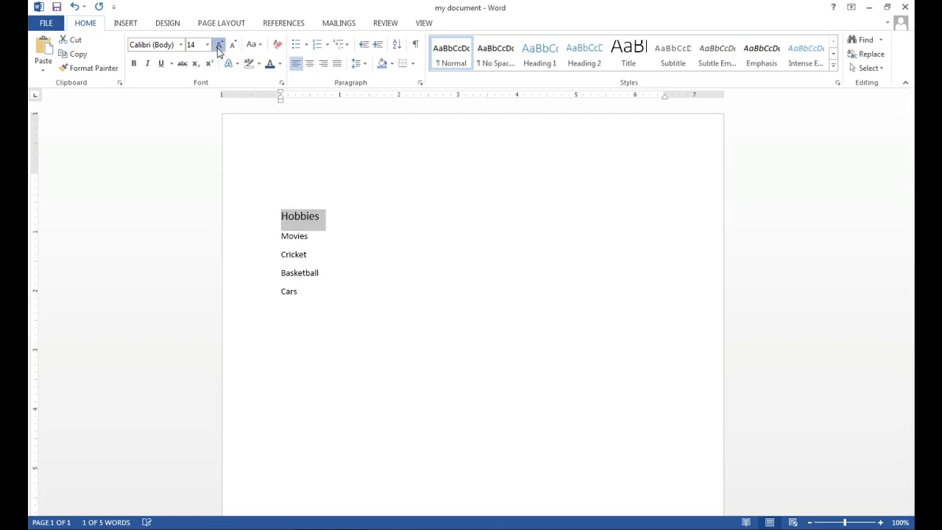
left_click(219, 46)
left_click(134, 63)
left_click(341, 263)
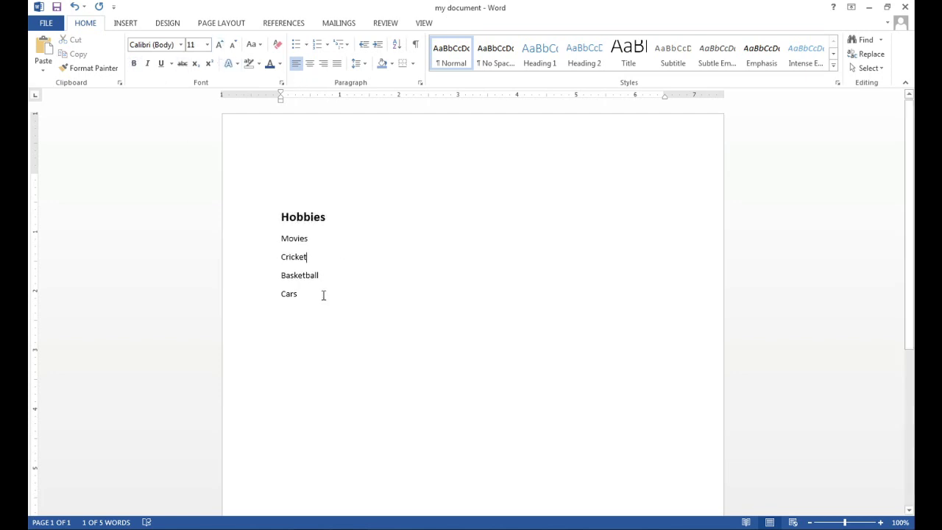
Step: Give Movies, Cricket, Basketball and Cars square bullets
left_click_drag(300, 293, 273, 246)
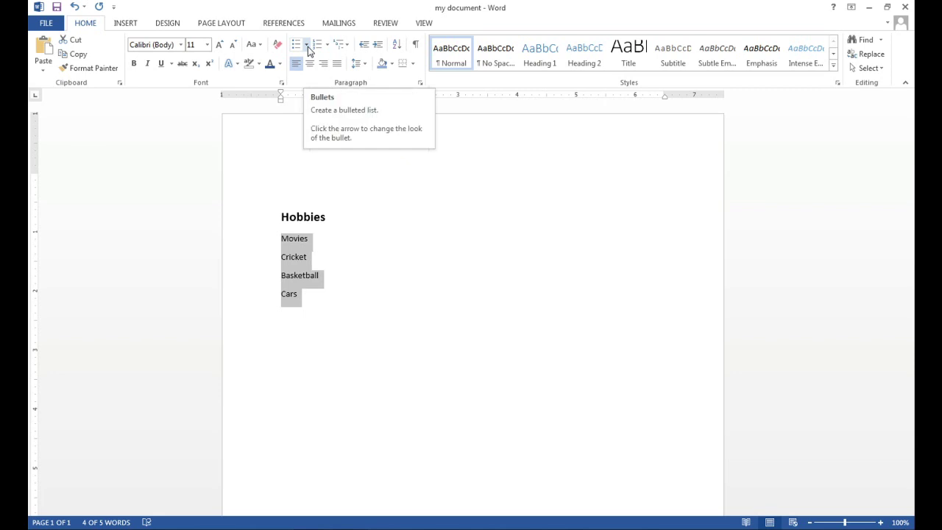
left_click(307, 46)
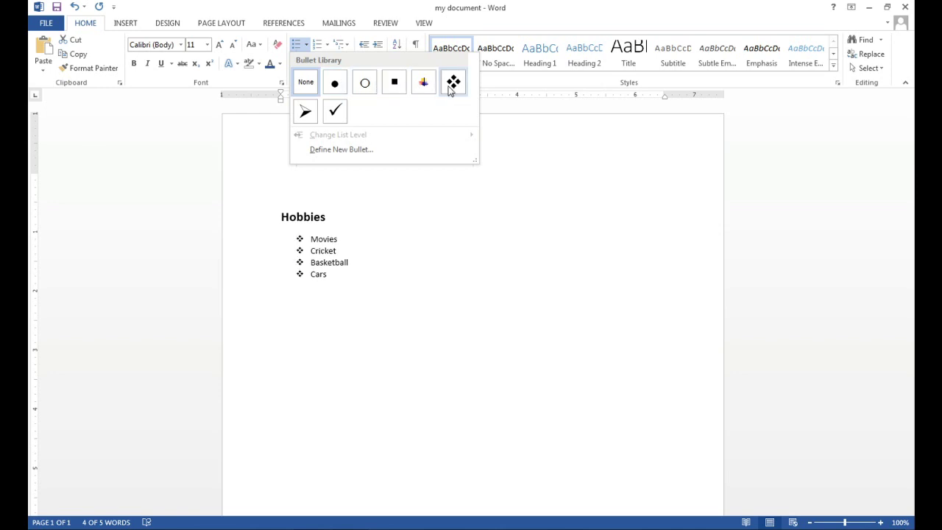
left_click(395, 85)
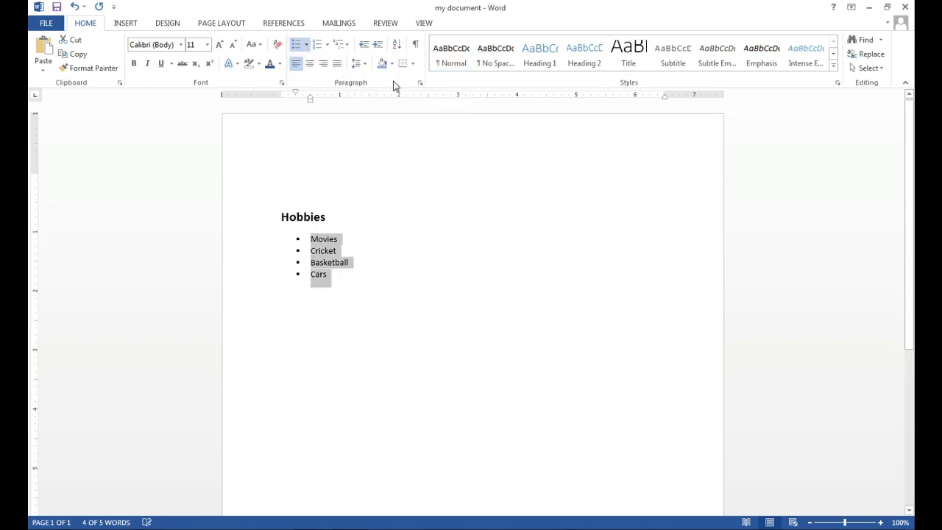
left_click(346, 321)
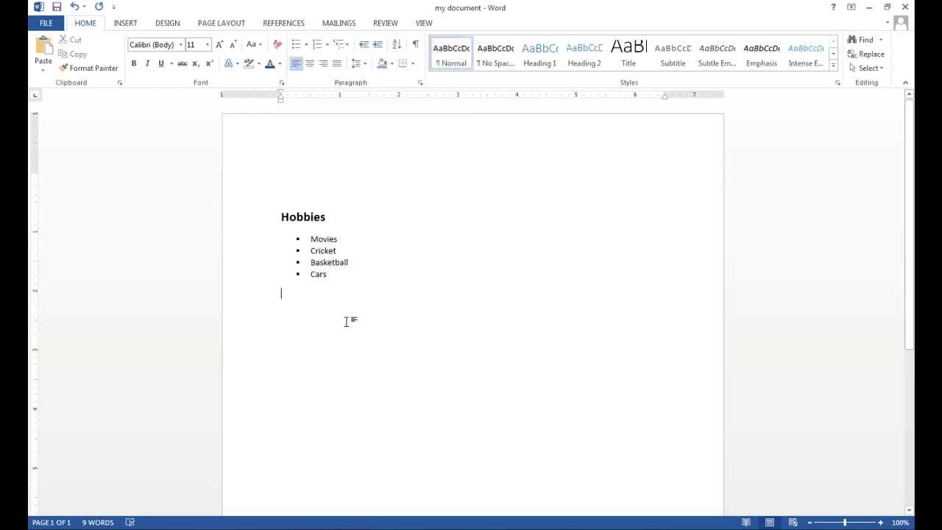
Step: Add a Food heading and copy the bold 16 pt Hobbies format onto it with Format Painter
type("F")
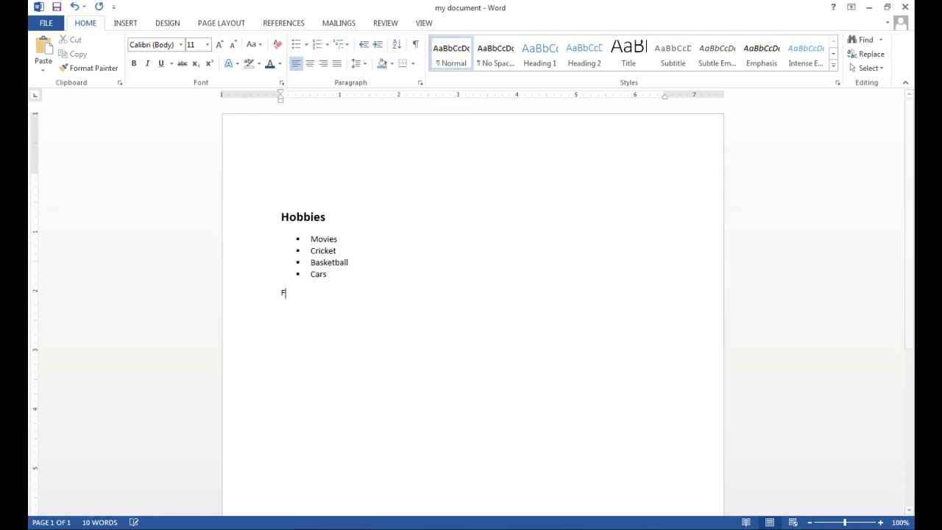
type("ood")
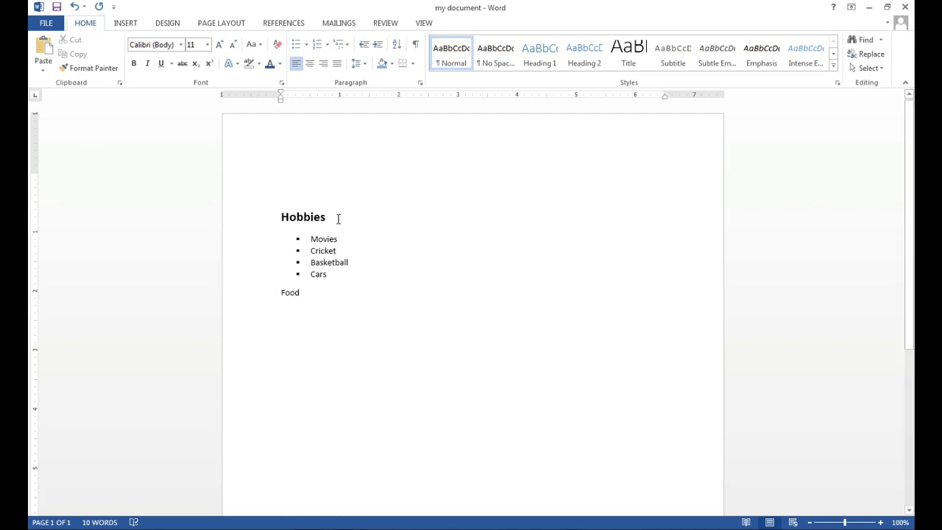
left_click(336, 219)
left_click(268, 217)
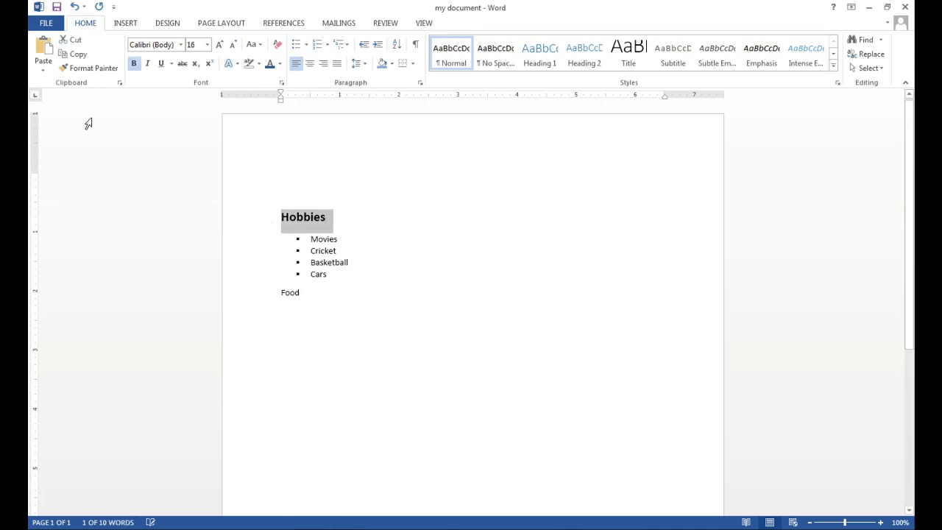
left_click(86, 69)
left_click_drag(303, 293, 249, 296)
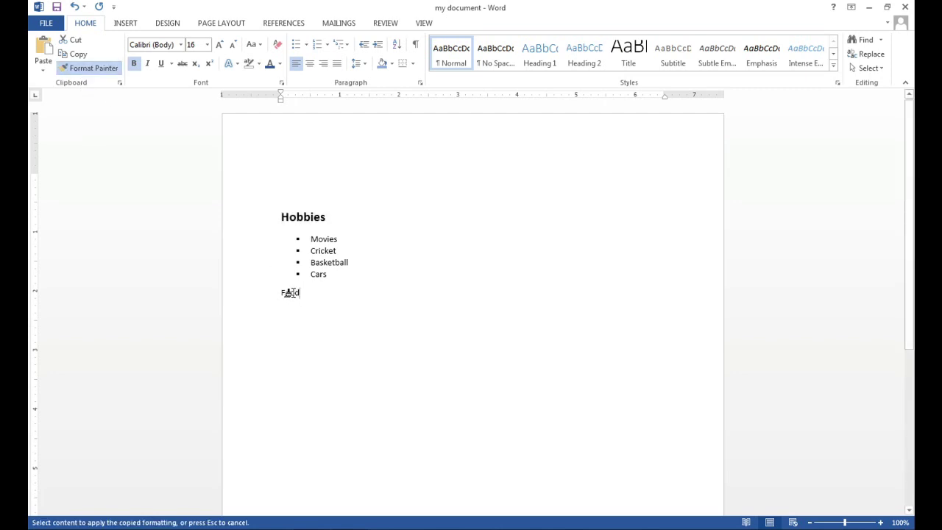
left_click(325, 322)
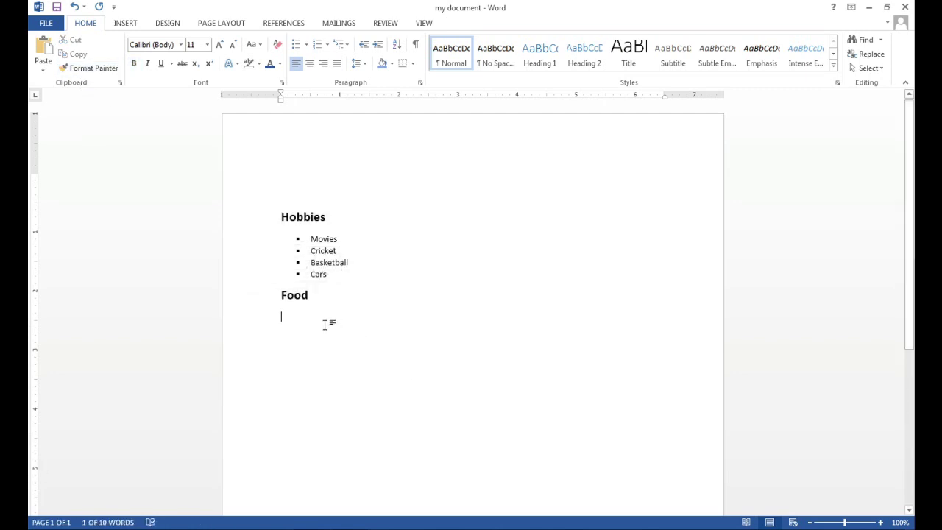
left_click_drag(336, 274, 309, 239)
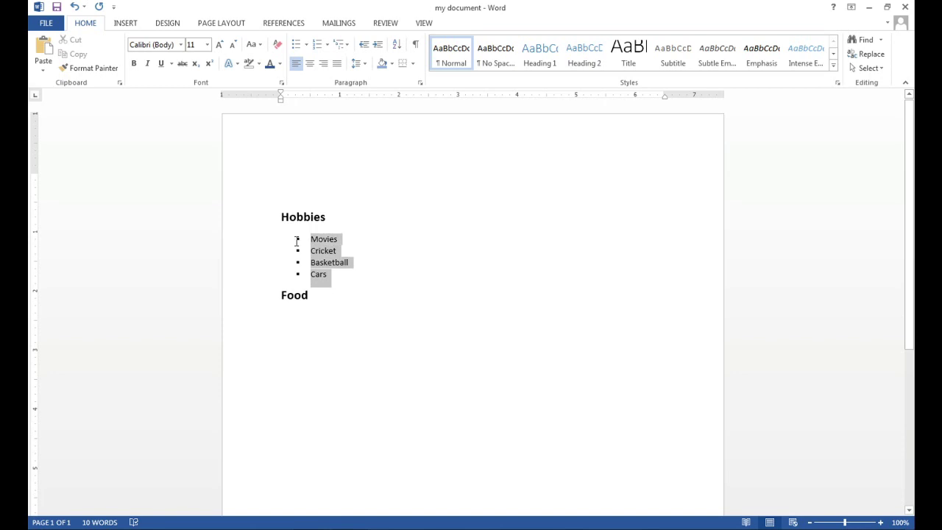
left_click(330, 328)
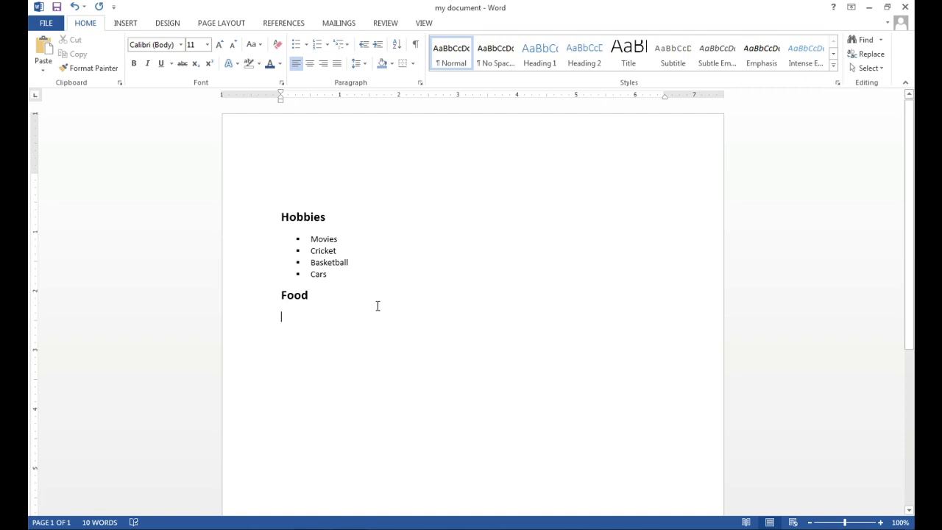
Step: Type Chicken, Rice and Vegetables on separate lines under Food
type("c")
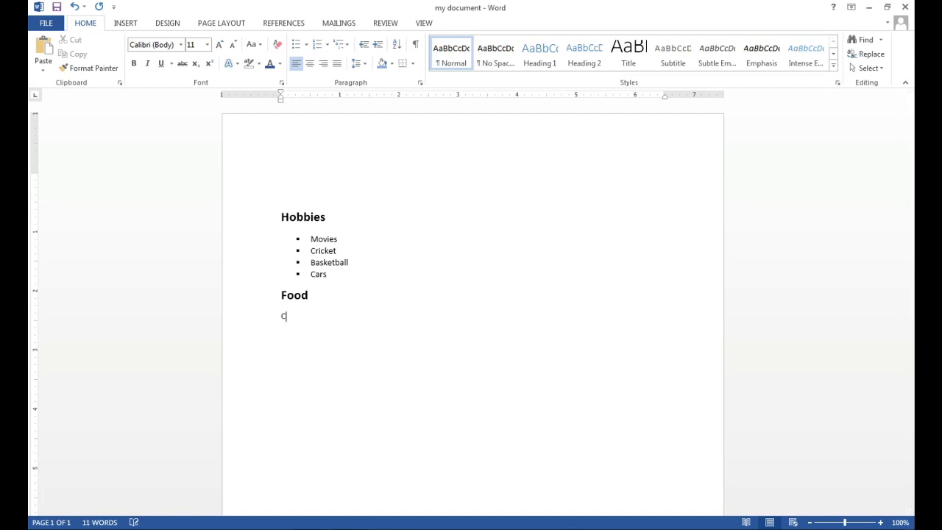
type("hick")
type("en")
type("R")
type("ices")
key("Return")
key("BackSpace")
key("BackSpace")
type("v")
type("ege")
key("BackSpace")
key("BackSpace")
key("BackSpace")
key("BackSpace")
key("BackSpace")
type("V")
type("ege")
type("table")
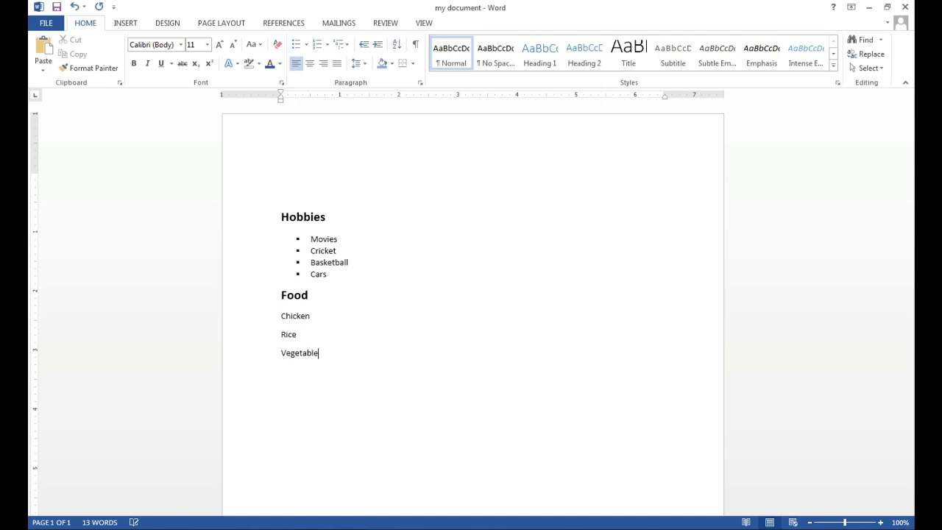
type("s")
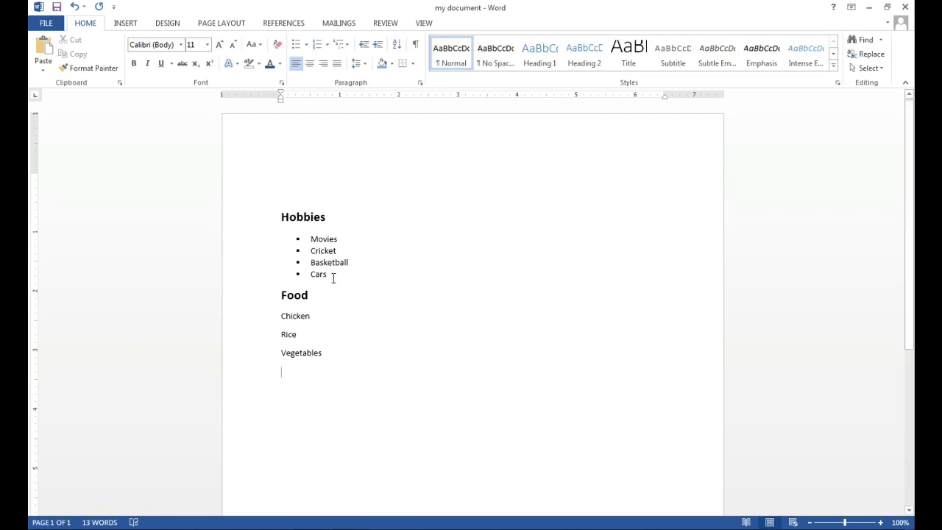
Step: Apply 1) 2) 3) numbering to the Chicken, Rice and Vegetables lines
left_click(334, 274)
left_click(316, 353)
left_click_drag(315, 354, 281, 315)
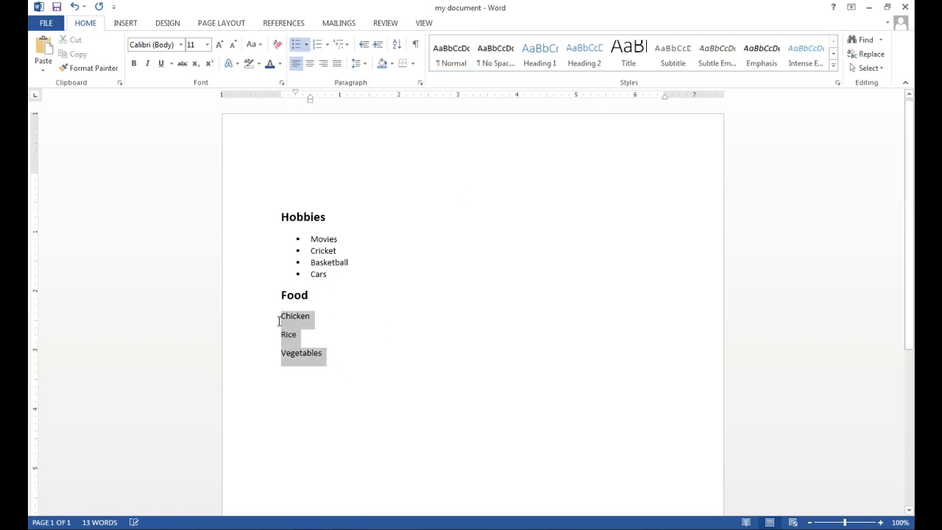
left_click(327, 46)
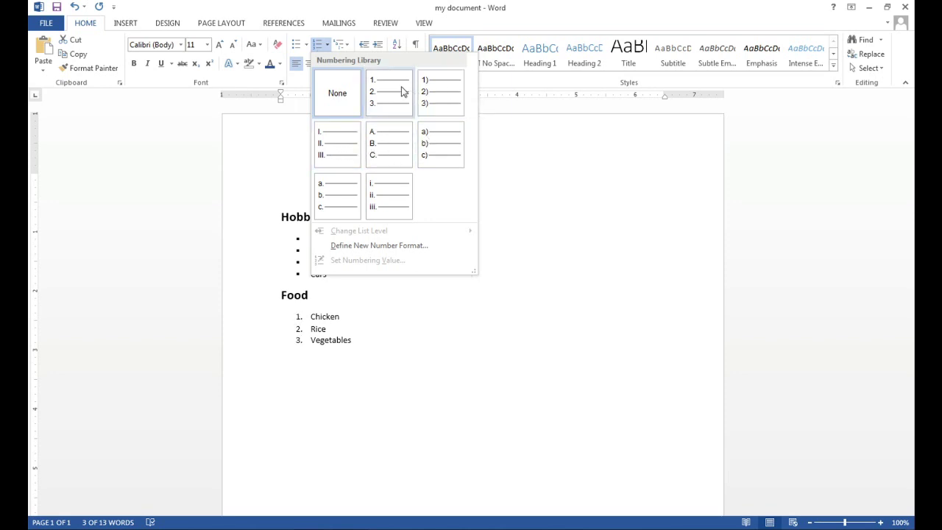
left_click(440, 97)
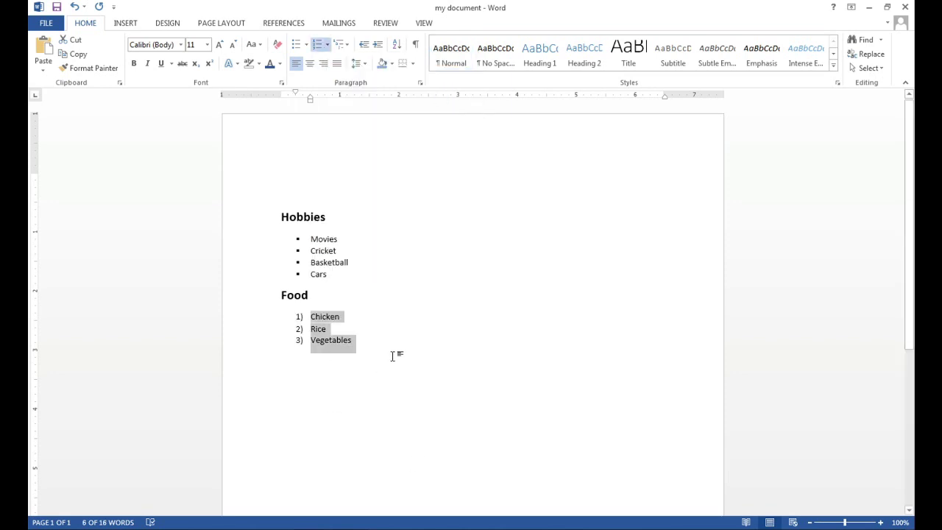
left_click(406, 345)
left_click_drag(341, 276, 292, 243)
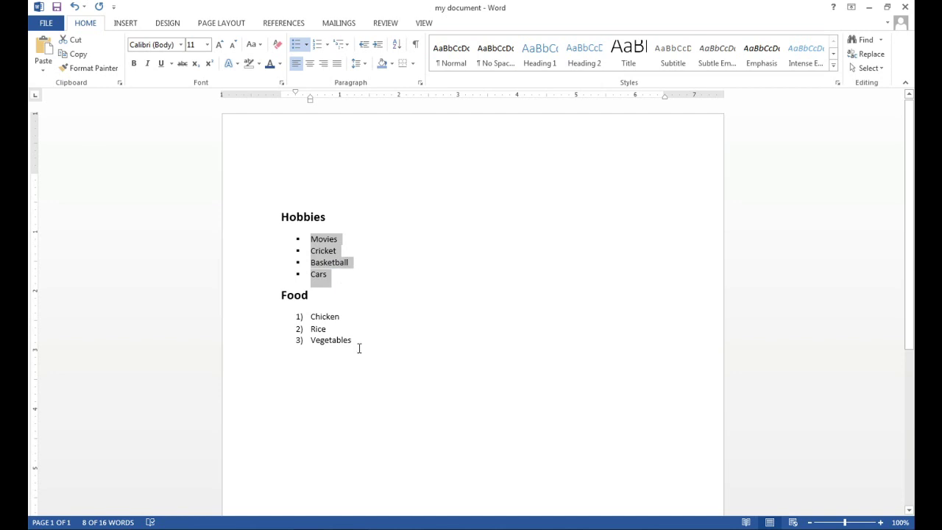
mouse_move(361, 343)
left_mouse_down()
mouse_move(311, 317)
mouse_move(306, 324)
left_mouse_up()
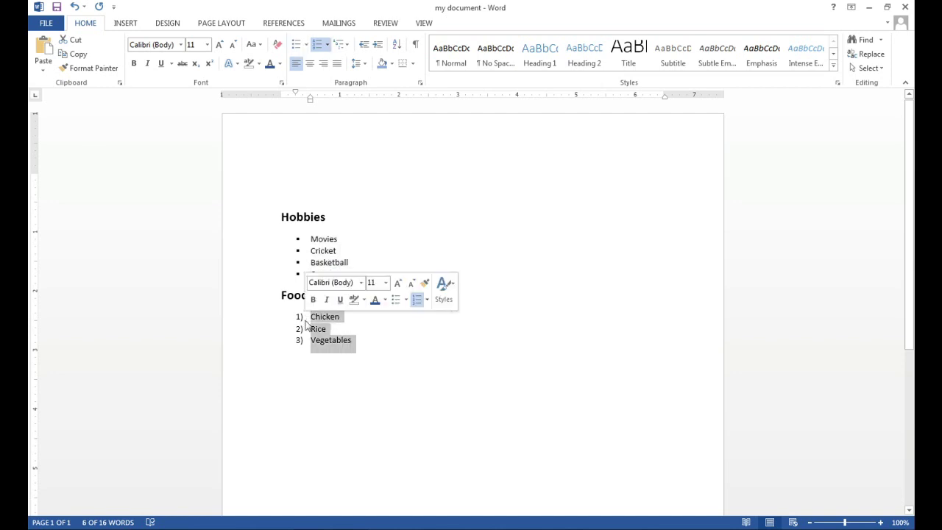
left_click(348, 44)
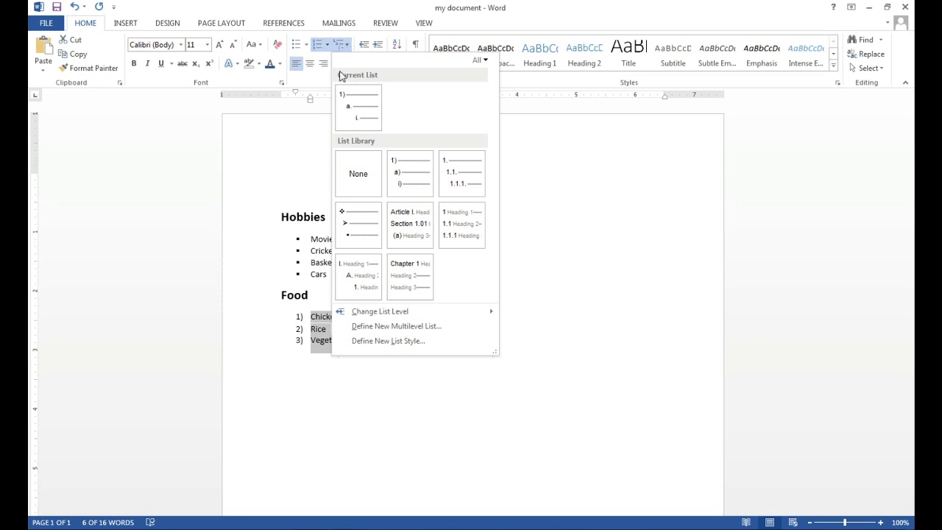
mouse_move(410, 173)
left_click(368, 388)
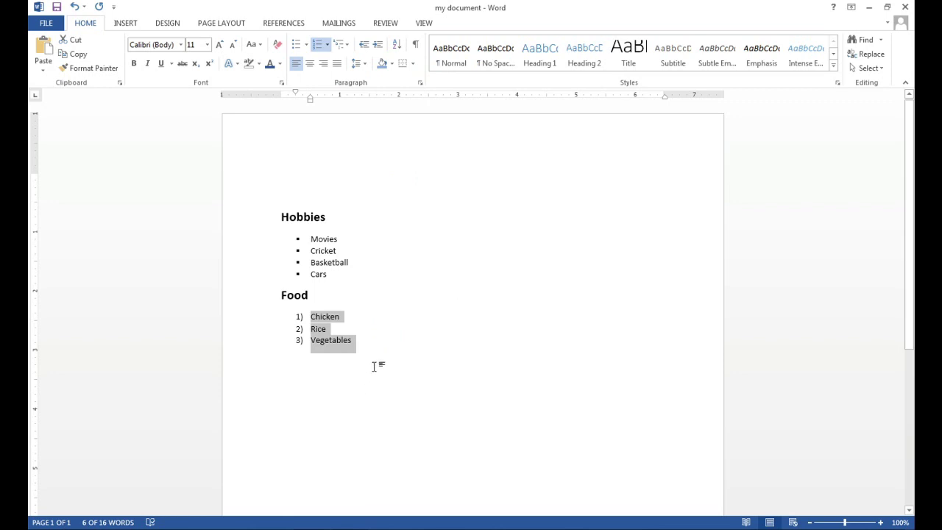
left_click(375, 376)
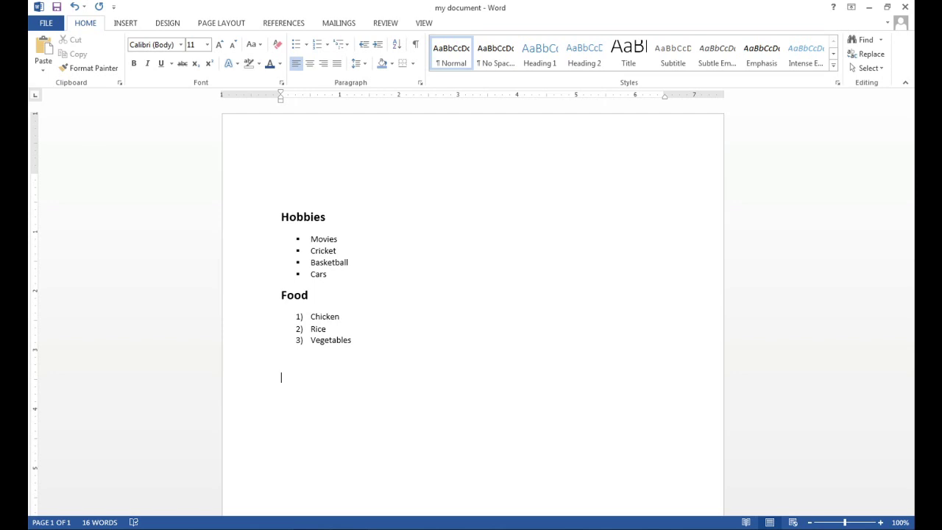
Step: Add a 'Fav Actors' heading styled bold like Food using Format Painter
type("Fav")
type(" Actos")
key("Return")
key("BackSpace")
key("BackSpace")
key("BackSpace")
type("o")
type("rs")
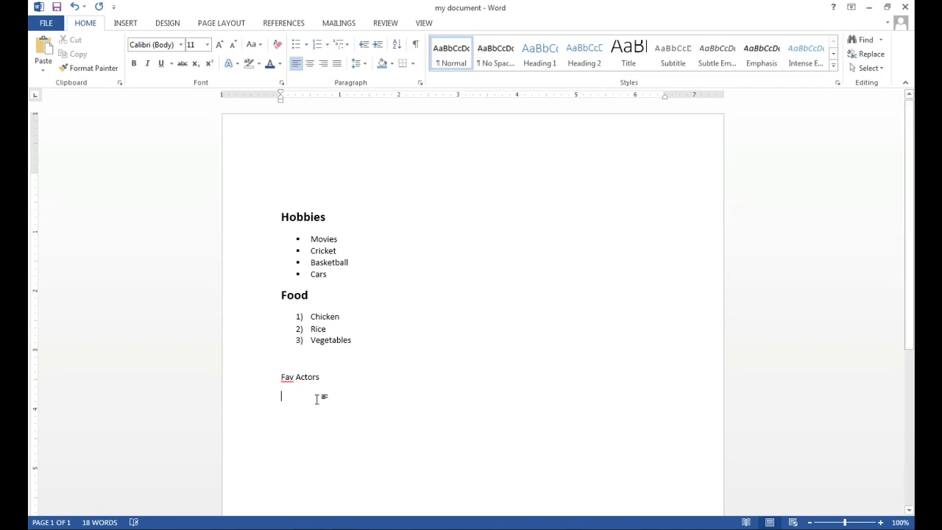
left_click(268, 298)
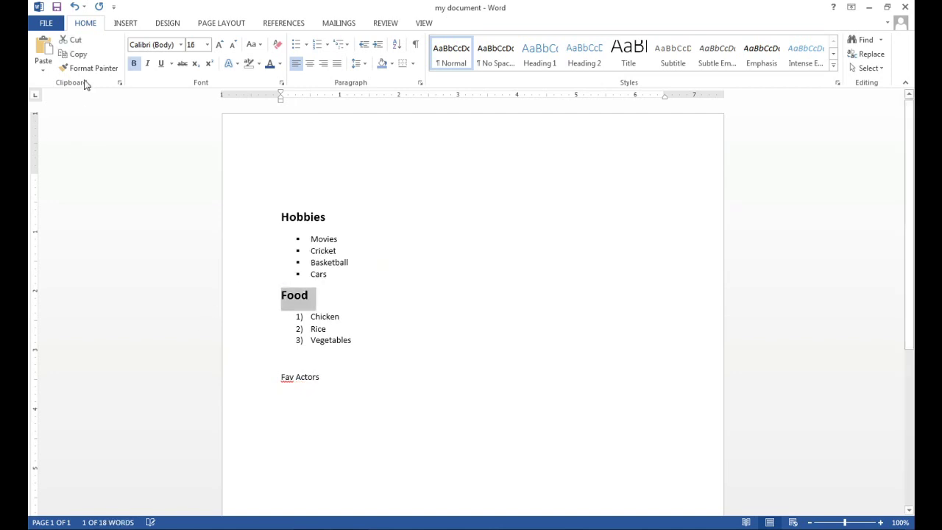
left_click(88, 68)
left_click(263, 381)
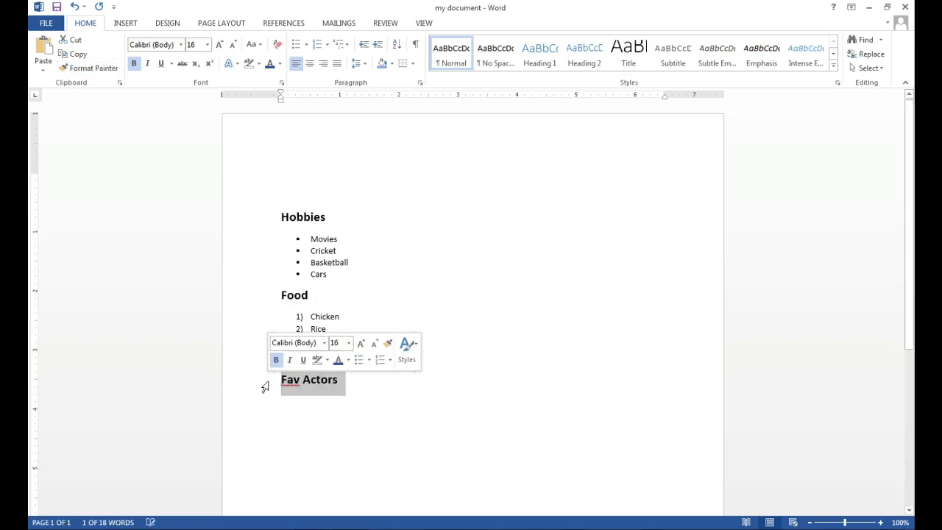
Step: Type 'Salman Khan' and 'Shahrukh Khan' on separate lines below the heading
left_click(326, 406)
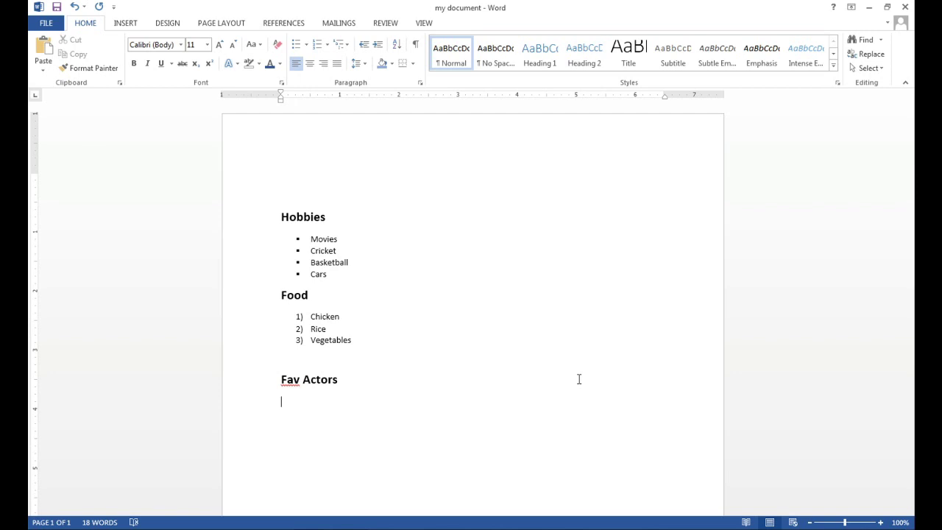
type("Salma")
type("n")
type(" Khan")
key("Return")
type("Shahr")
key("BackSpace")
type("hr")
type("ukh Kh")
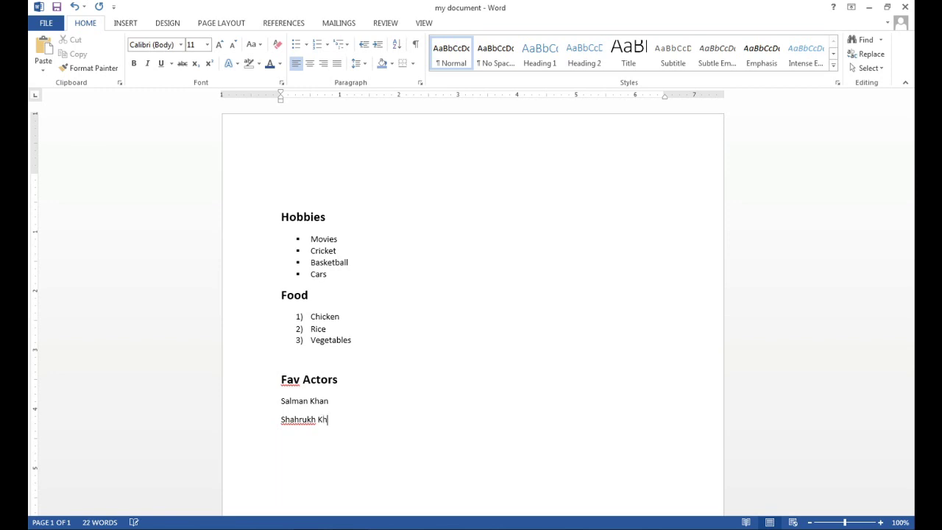
type("an")
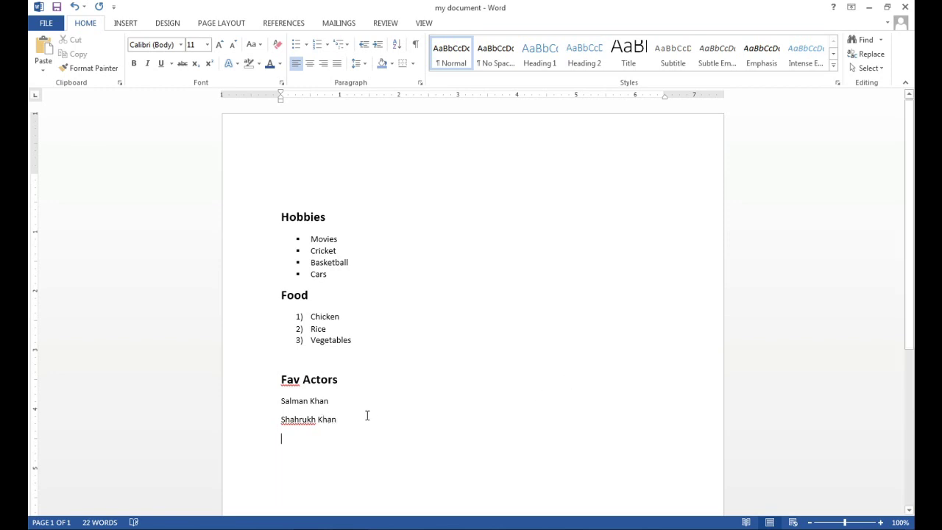
Step: Number the Salman Khan and Shahrukh Khan lines as a 1) 2) list
left_click_drag(341, 420, 279, 403)
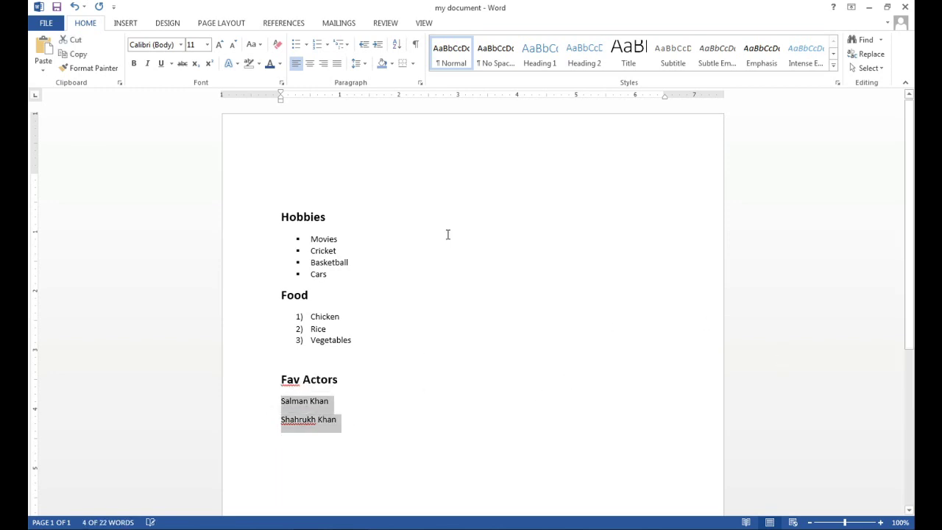
left_click(328, 44)
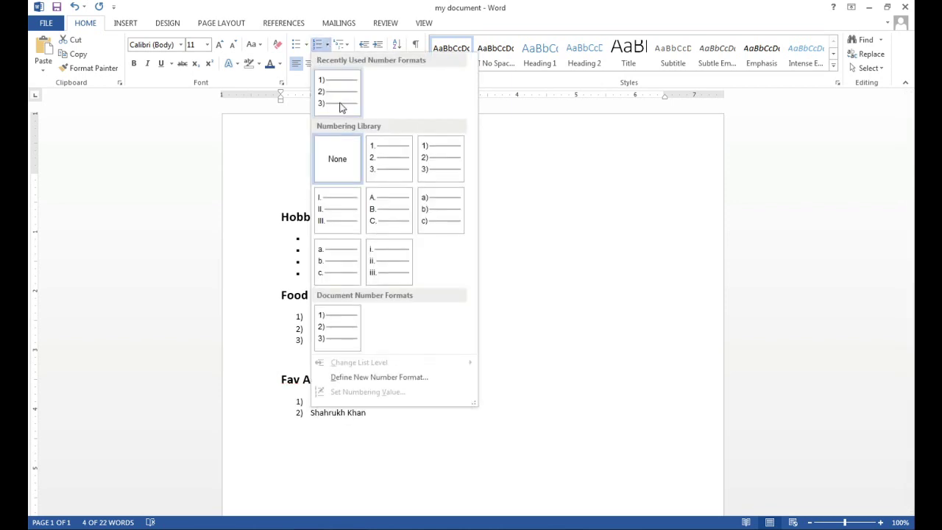
left_click(340, 107)
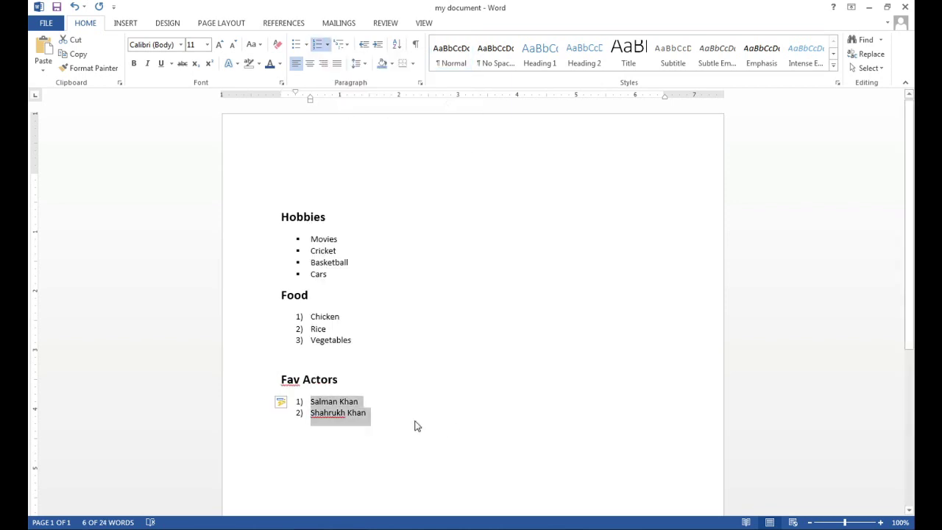
left_click(388, 407)
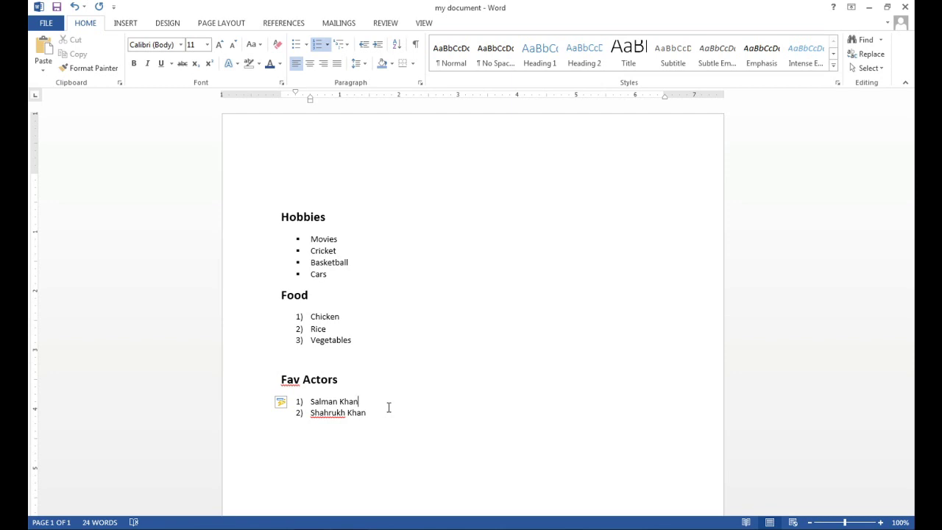
Step: Add unnumbered lines 'Good Looking', 'Charming' and 'Good Actor' under Salman Khan
key("Return")
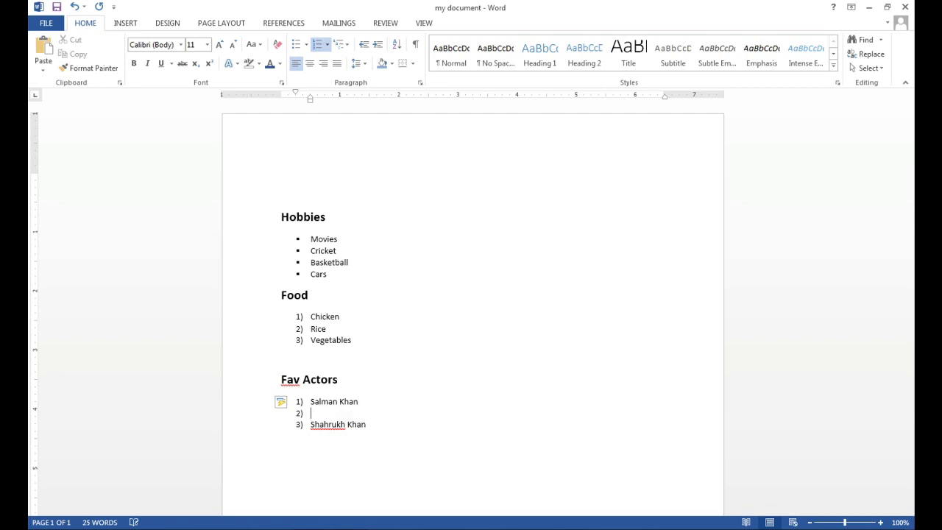
key("BackSpace")
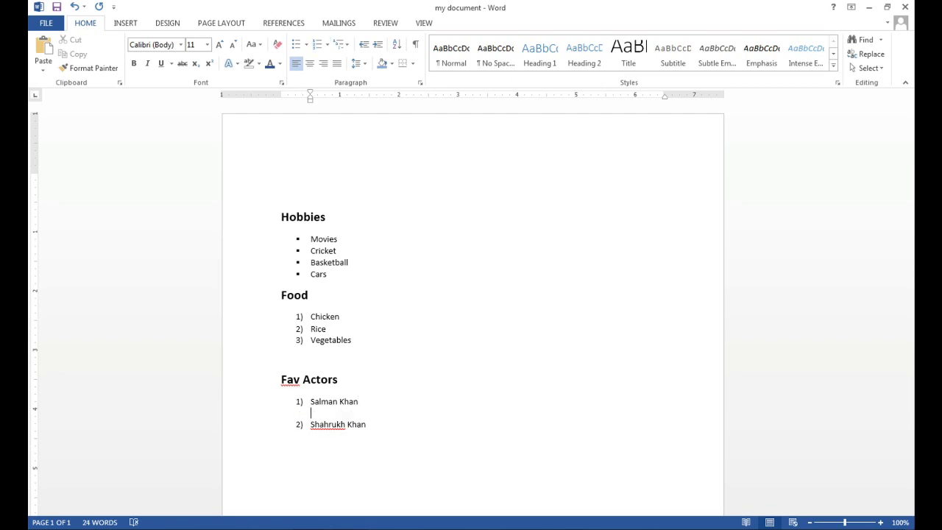
type("Good")
type(" L")
type("ooking")
key("shift+Return")
type("Charmin")
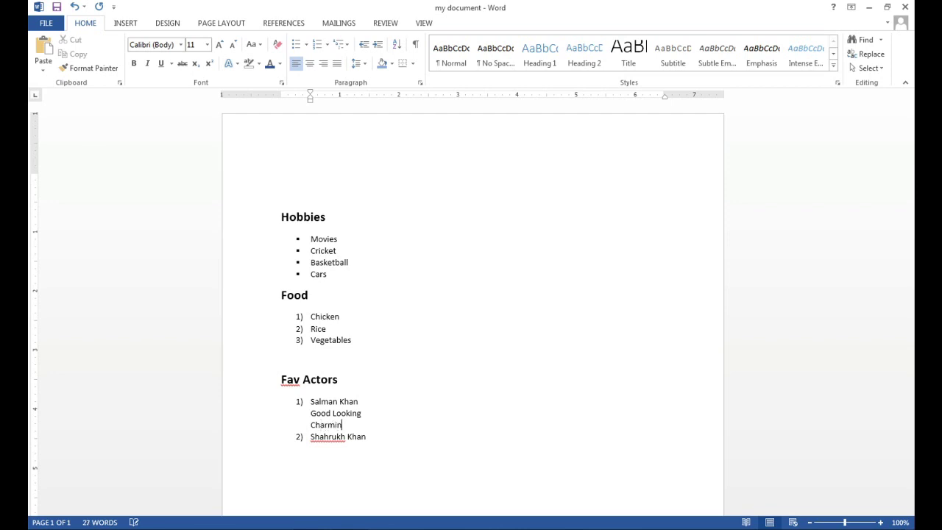
type("g")
key("shift+Return")
type("Good A")
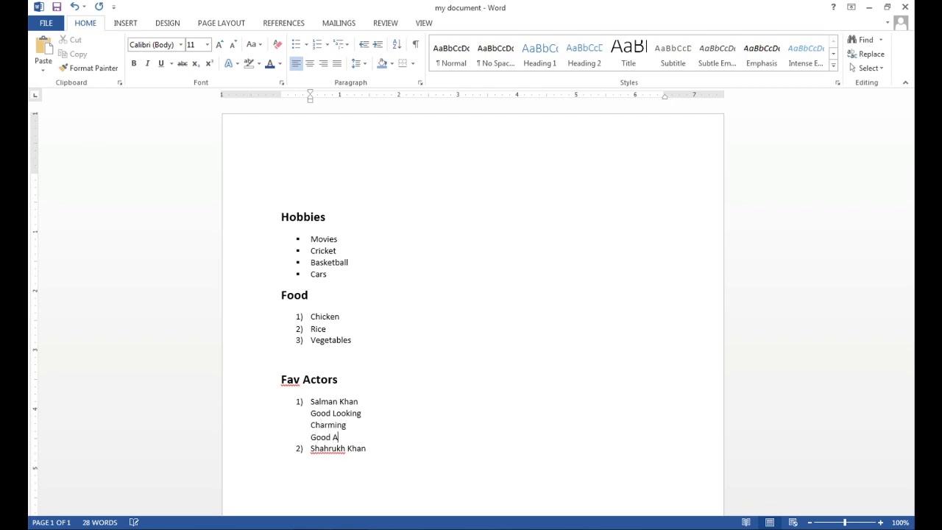
type("ctor")
Step: Number those three lines as a nested 1. 2. 3. sub-list
left_click_drag(355, 437, 388, 407)
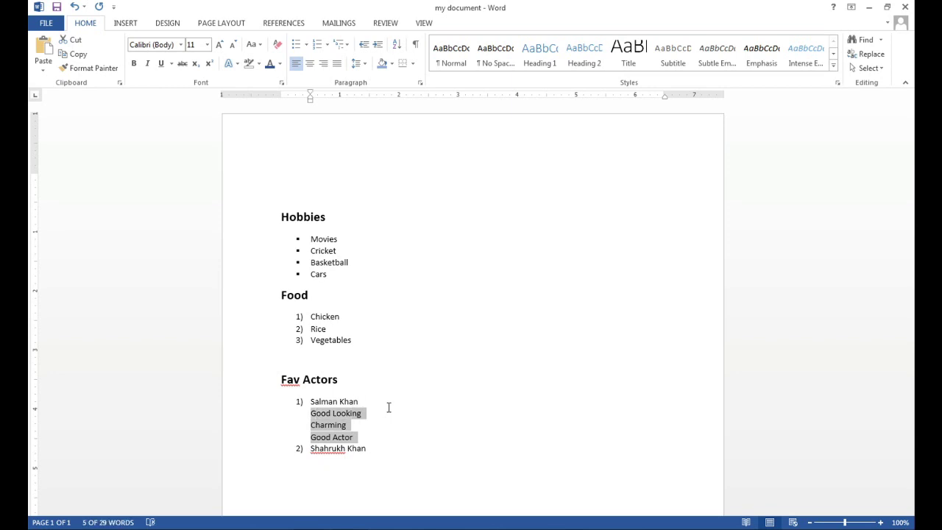
left_click(328, 46)
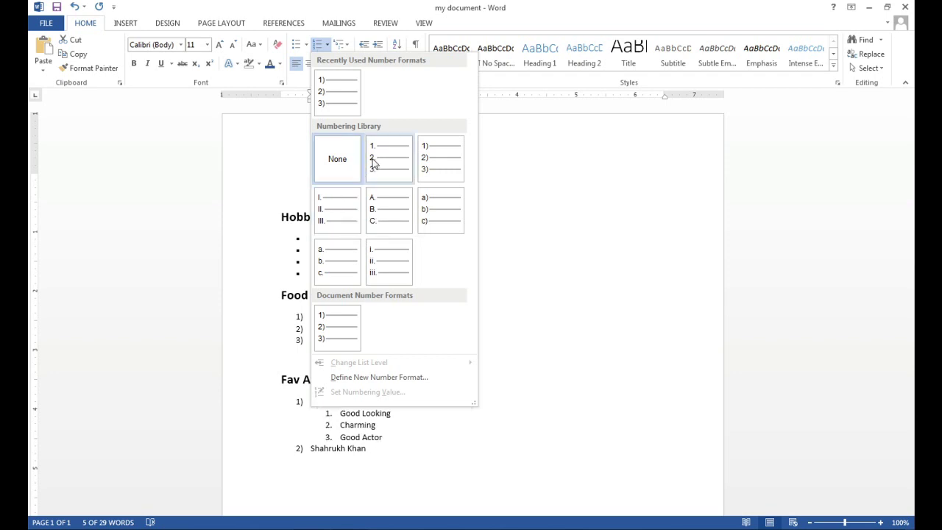
left_click(373, 162)
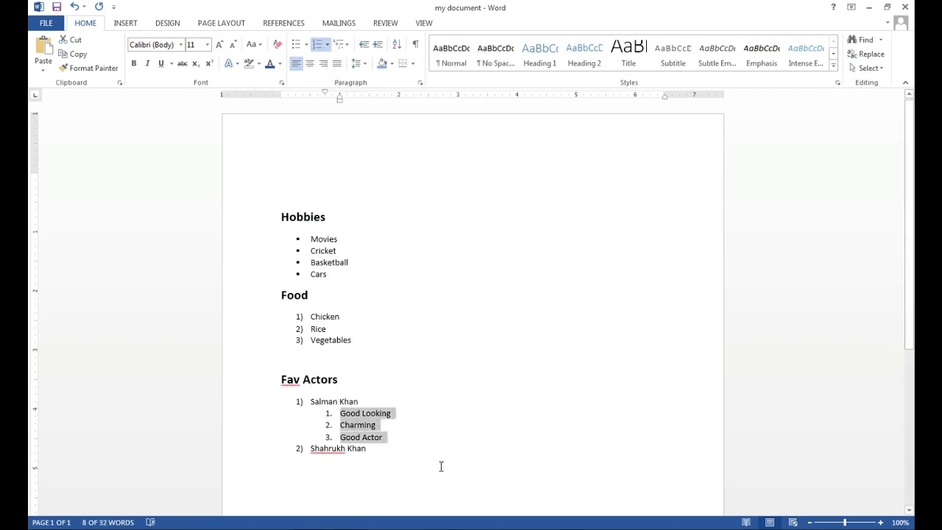
left_click(417, 448)
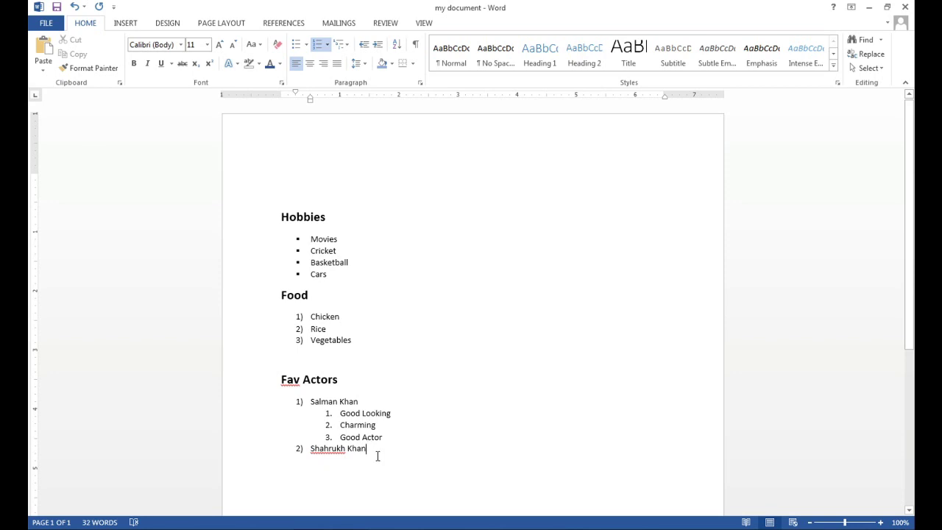
left_click_drag(393, 439, 335, 414)
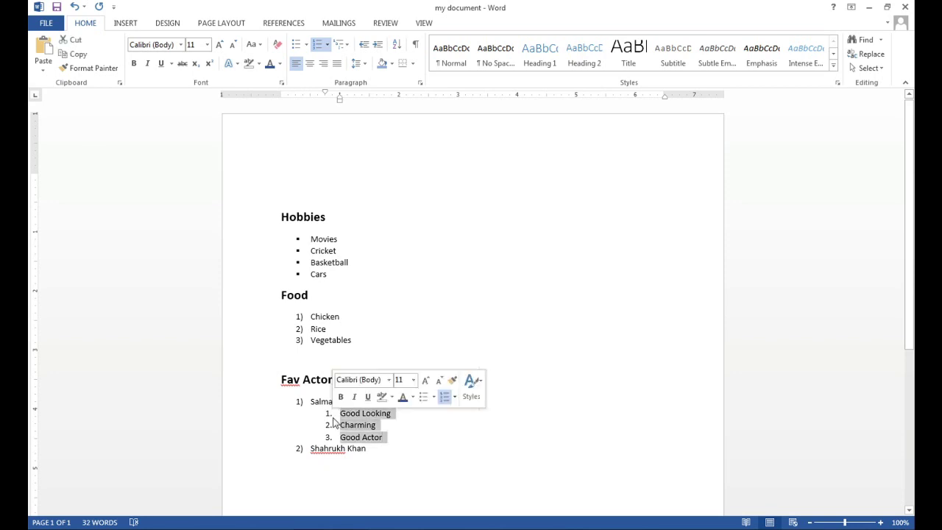
left_click(385, 451)
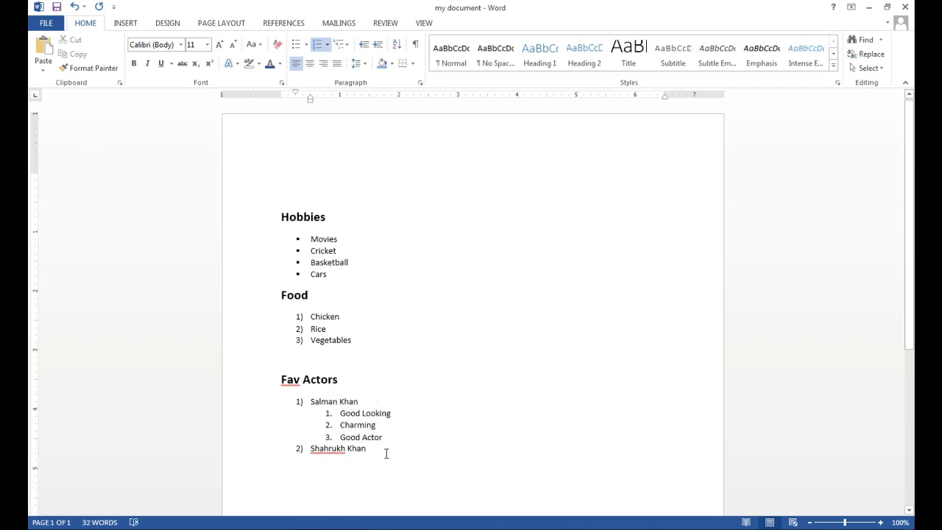
Step: Zoom in and type 'Unique Movie', 'Still Young', 'Good Looking' under Shahrukh Khan
scroll(437, 461, "down", 1)
scroll(437, 449, "down", 2)
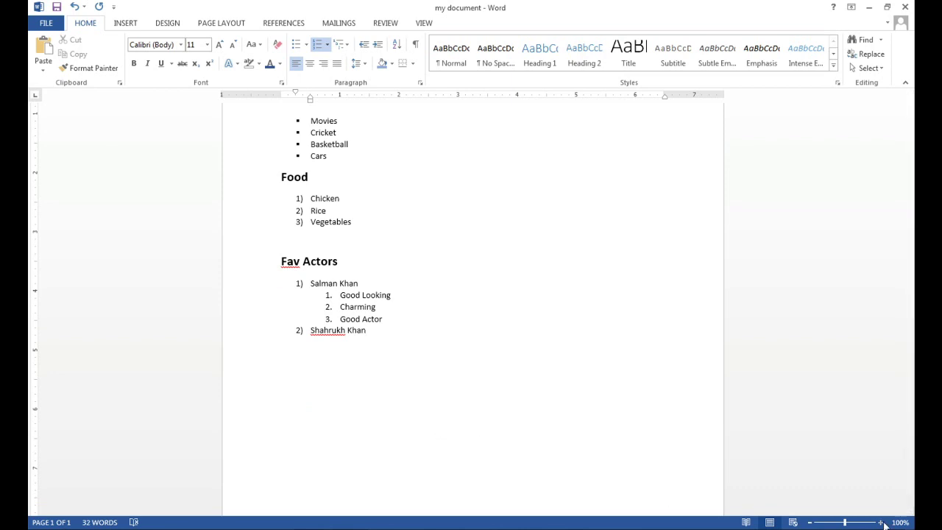
left_click(880, 521)
left_click(881, 522)
left_click(881, 522)
left_click(881, 522)
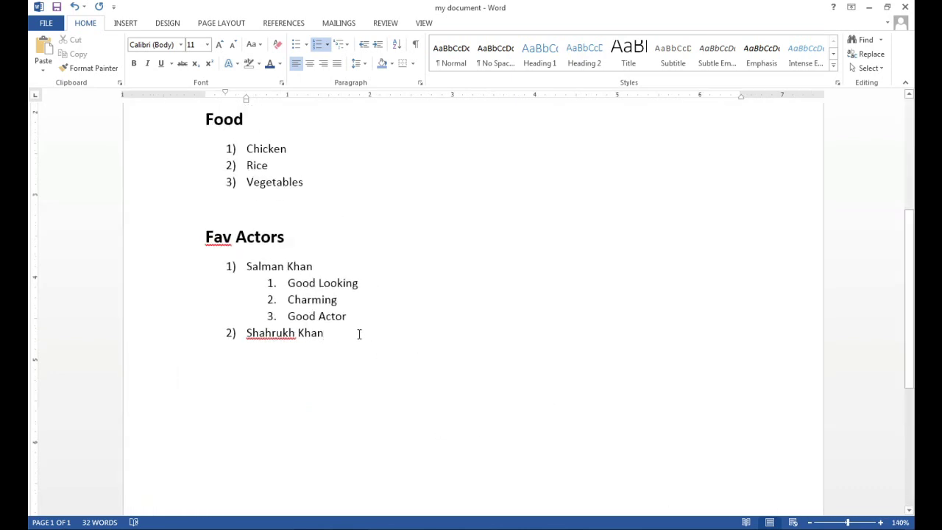
key("Return")
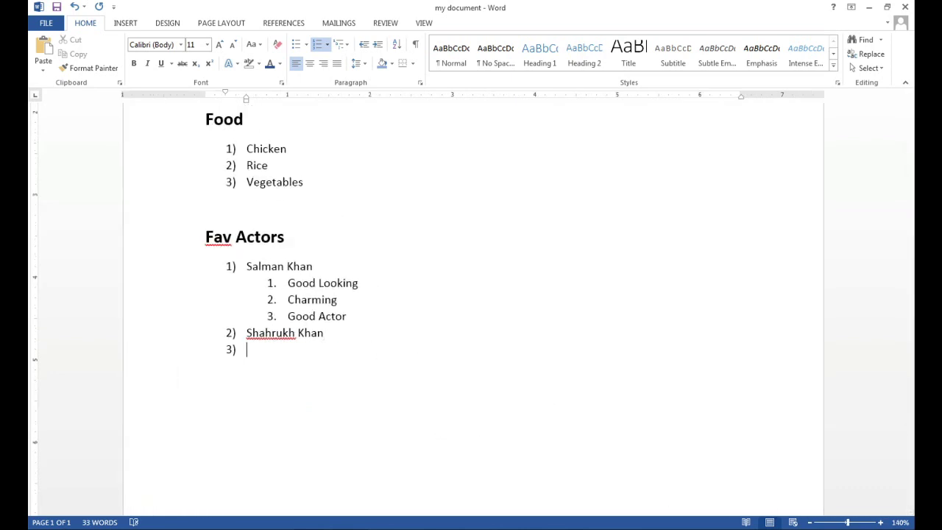
key("BackSpace")
type("Uniqu")
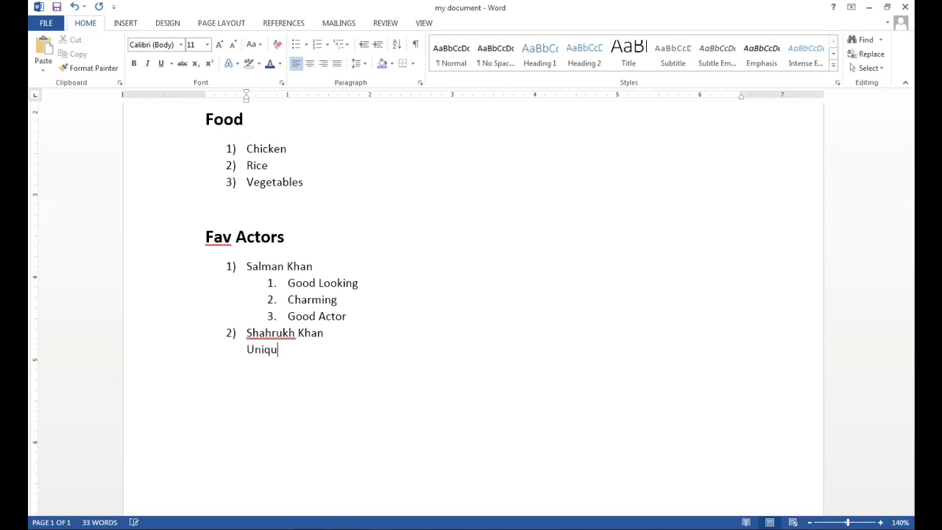
type("e Movi")
type("e")
key("Return")
type("Still ")
type("Youn")
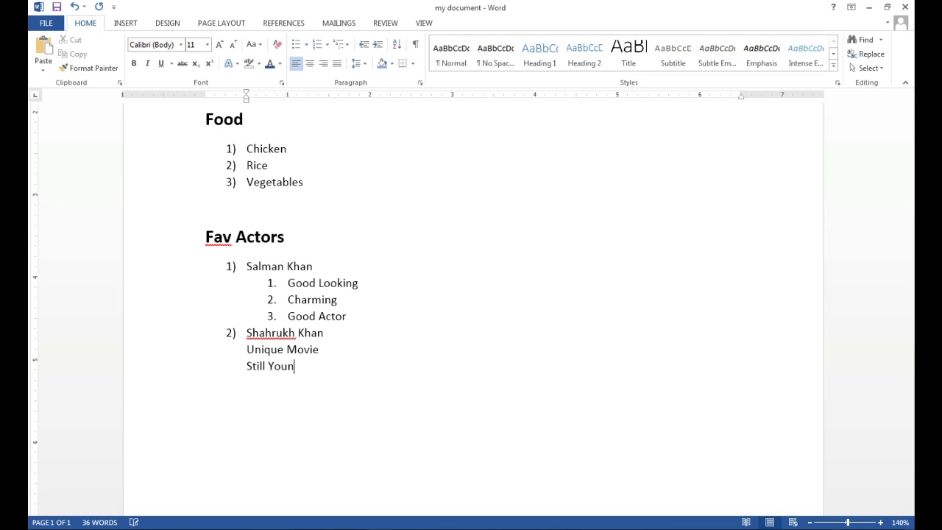
type("g ")
type("Goo")
type("d L")
type("o")
type("oking")
Step: Give those three lines arrow bullets
left_click_drag(318, 395, 359, 334)
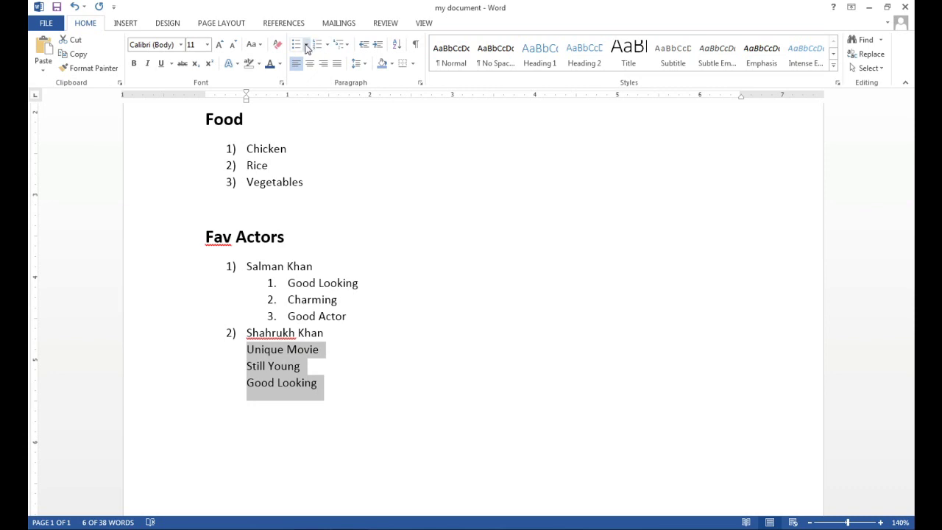
left_click(306, 44)
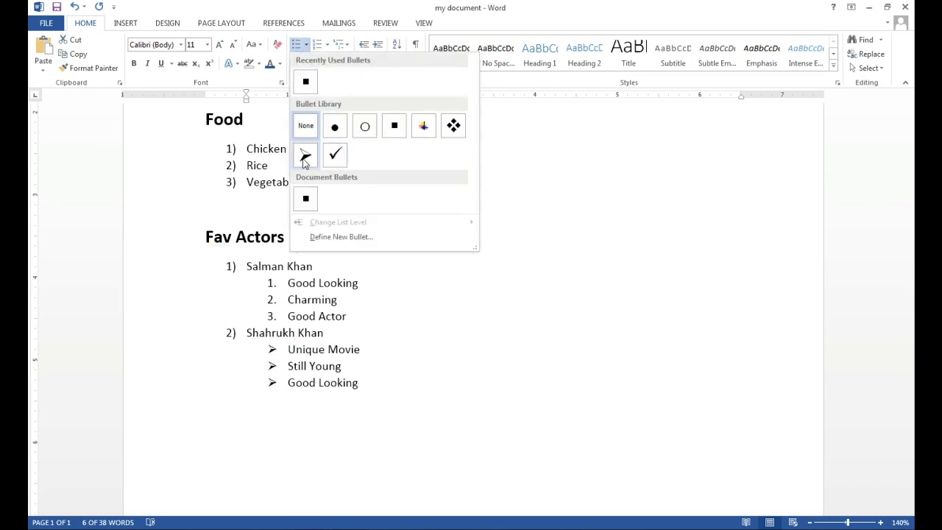
left_click(306, 156)
left_click(416, 388)
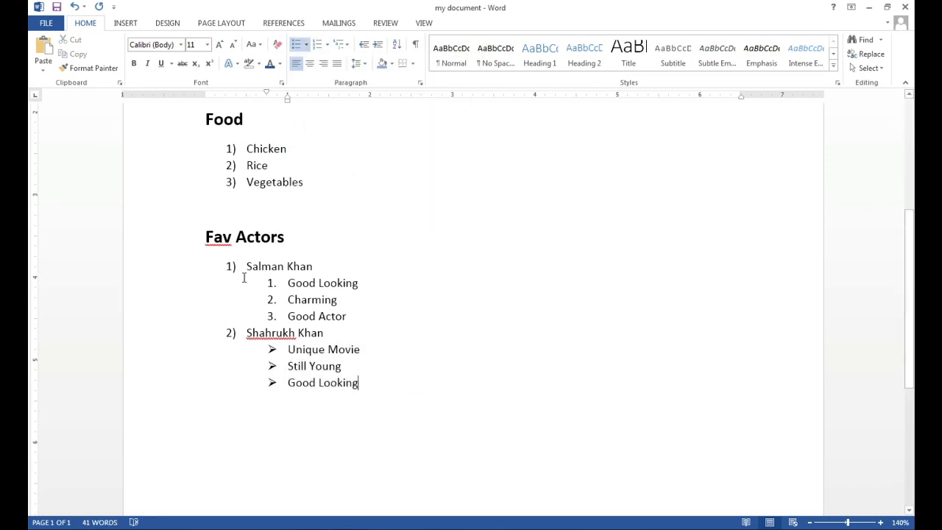
left_click_drag(300, 237, 198, 237)
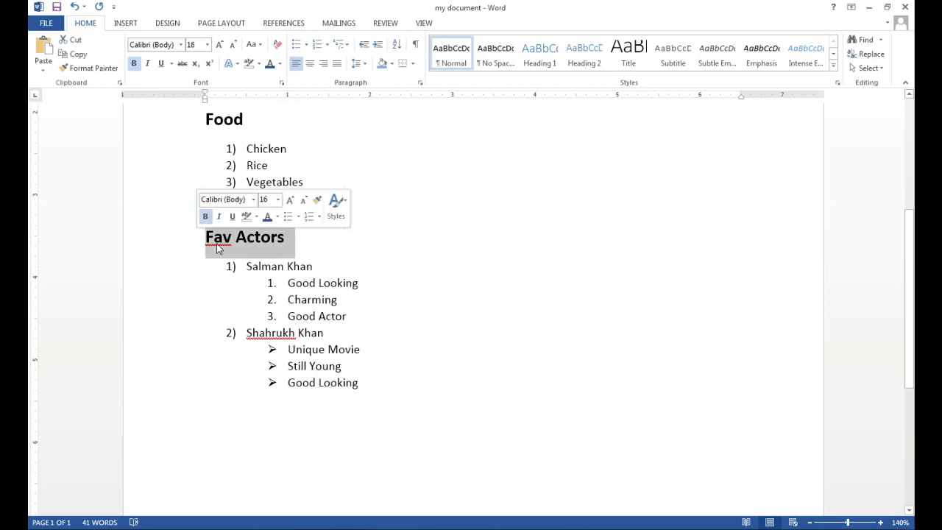
left_click_drag(240, 260, 245, 330)
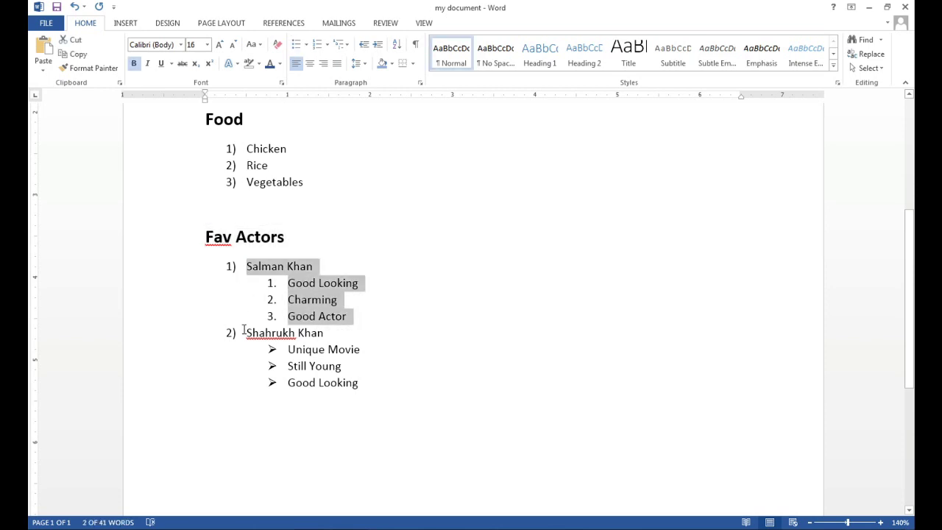
left_click(241, 266)
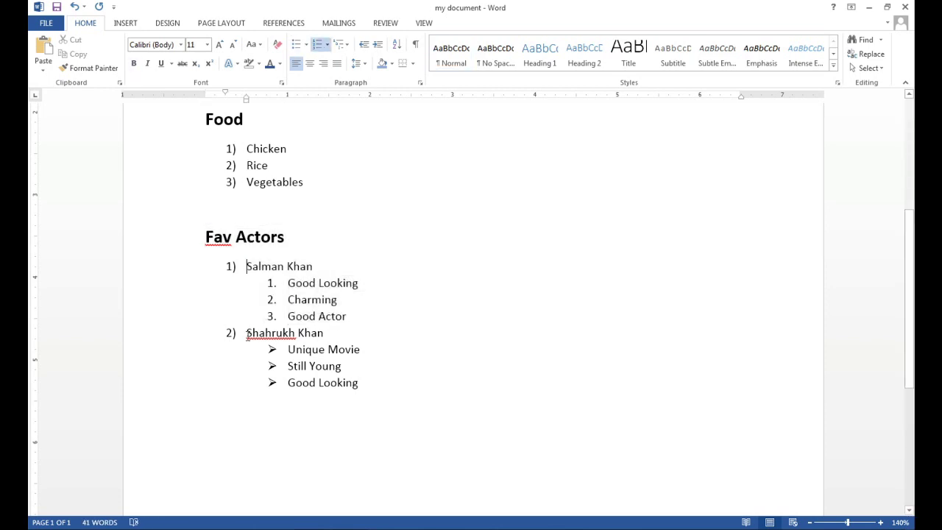
mouse_move(273, 282)
left_mouse_down()
mouse_move(312, 305)
mouse_move(283, 298)
left_mouse_up()
key("ctrl+z")
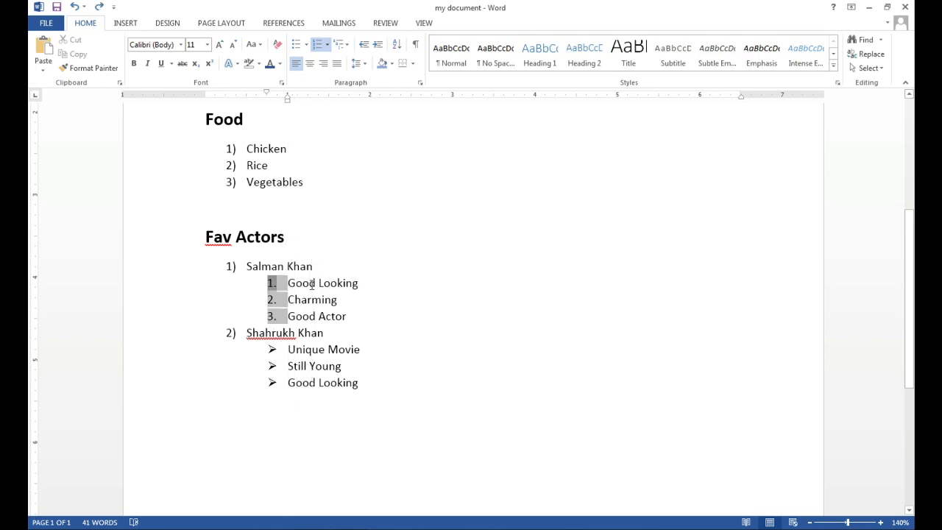
left_click(311, 283)
left_click(312, 300)
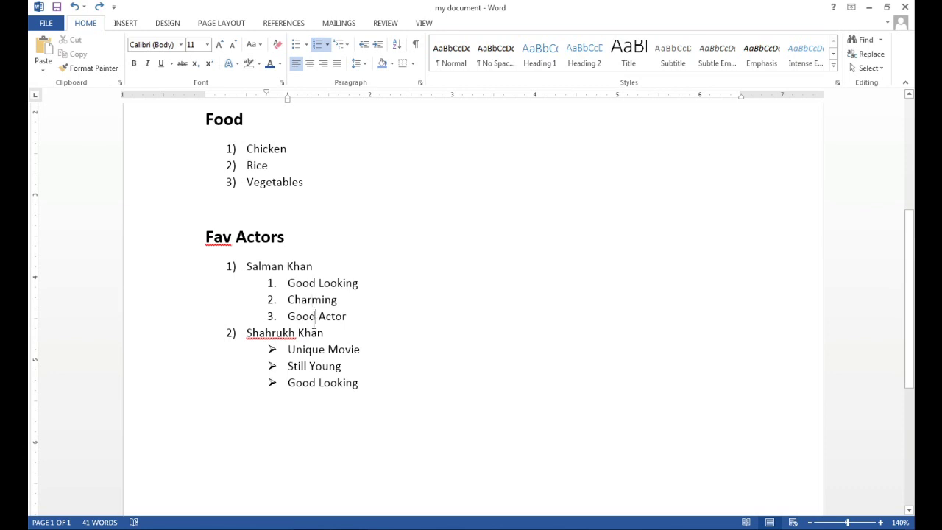
left_click(315, 316)
left_click_drag(306, 349, 311, 380)
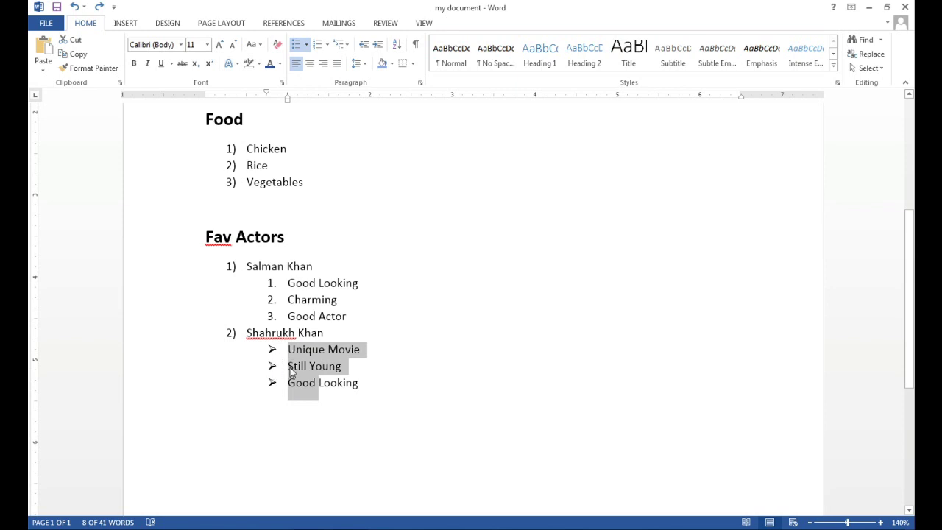
left_click(404, 382)
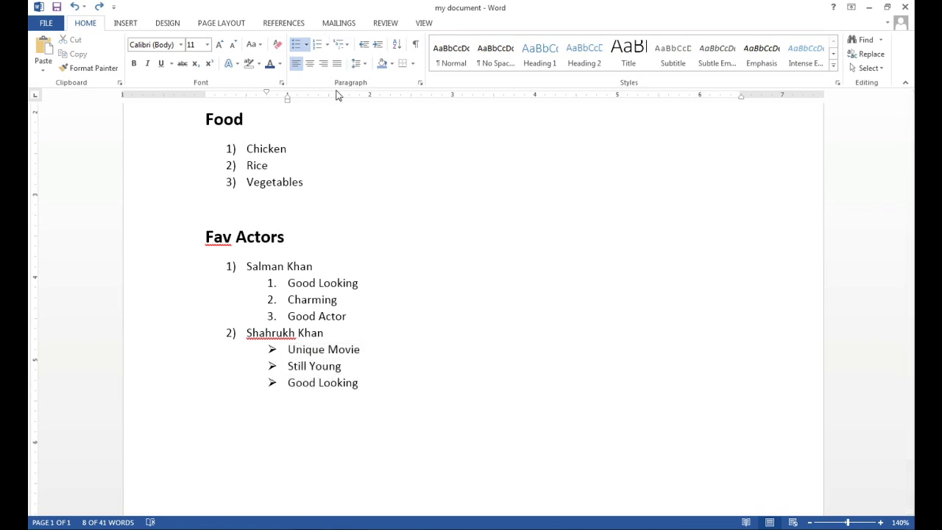
left_click(810, 521)
left_click(810, 521)
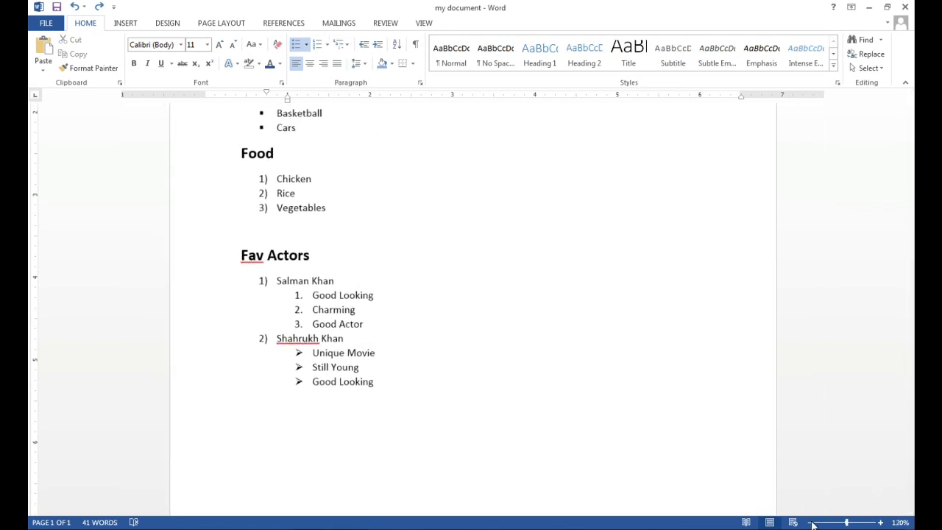
left_click(810, 522)
left_click(810, 521)
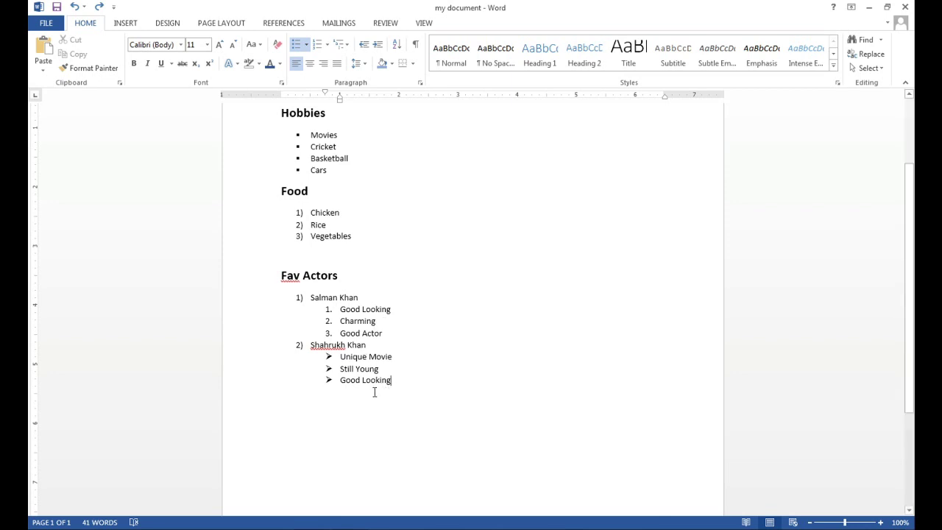
scroll(374, 392, "up", 3)
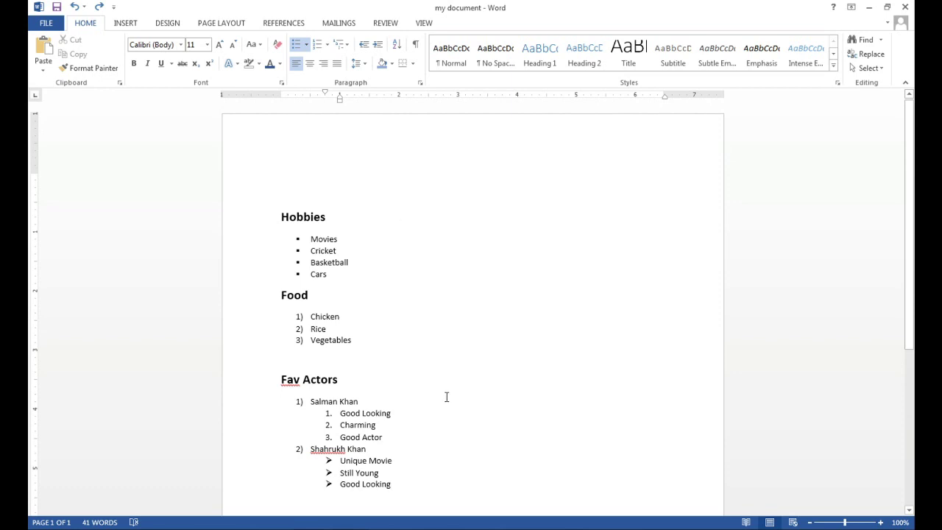